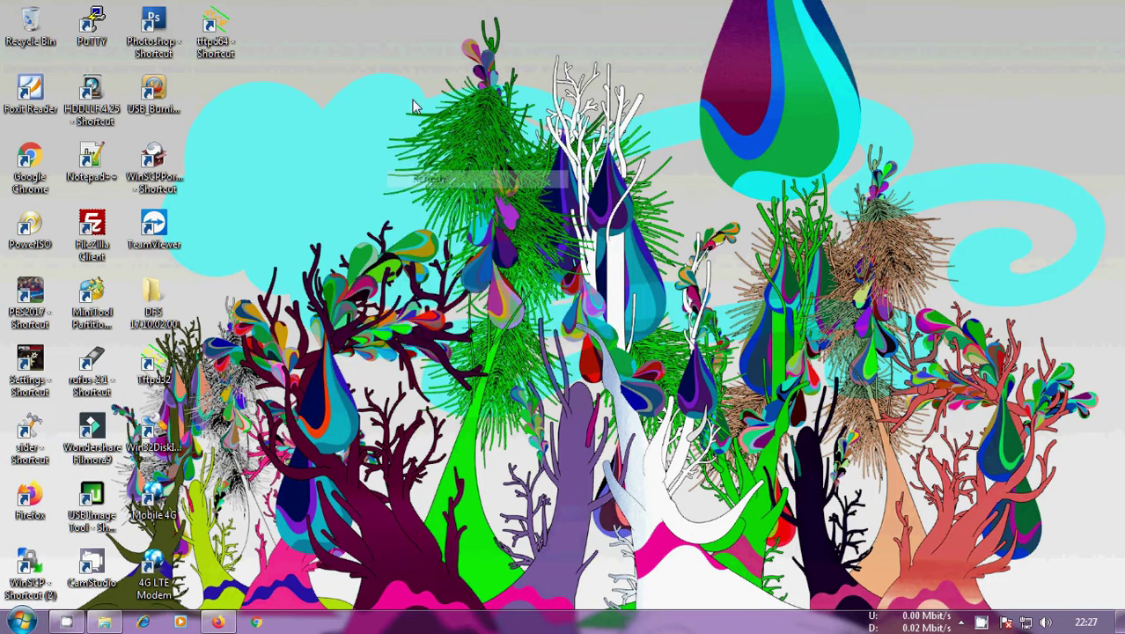
Refresh the desktop and bring back the Firefox window with the ALKHANET router login
click(436, 144)
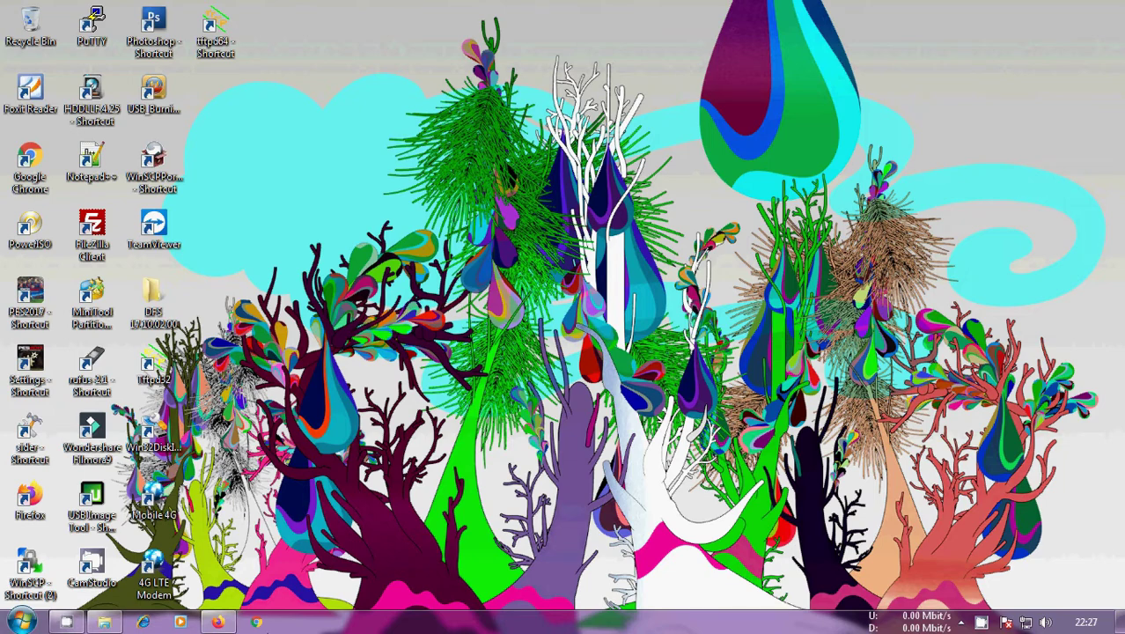
click(209, 623)
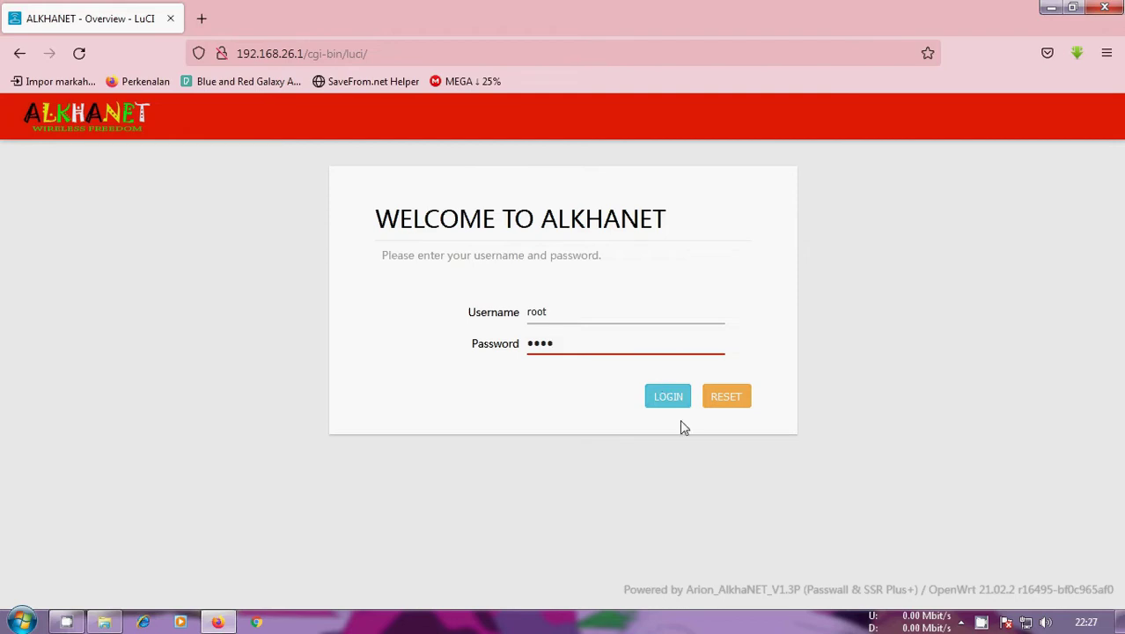
Log in to the ALKHANET router and scroll through the Status Overview page
click(664, 397)
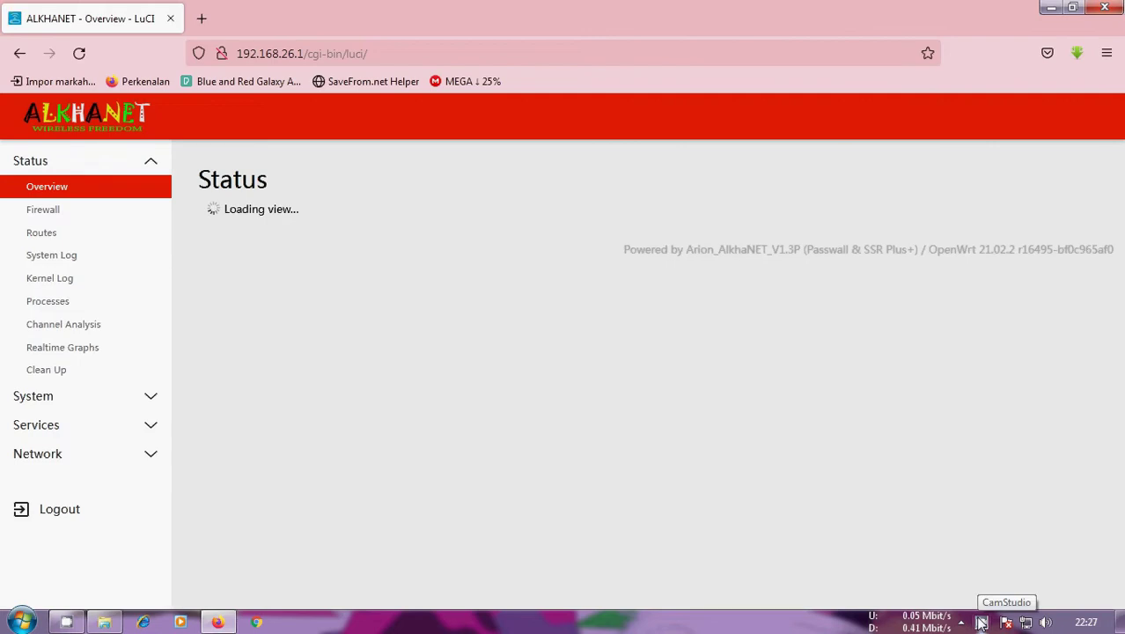
scroll(111, 318, down, 4)
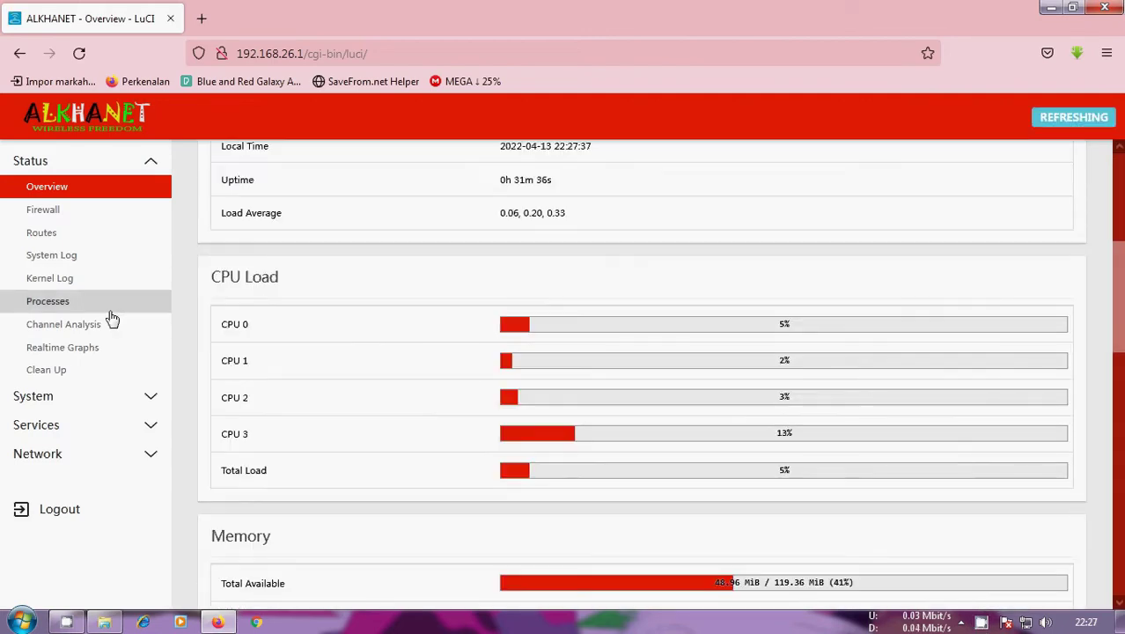
scroll(327, 276, up, 2)
scroll(327, 302, down, 3)
scroll(329, 304, up, 5)
scroll(231, 276, down, 3)
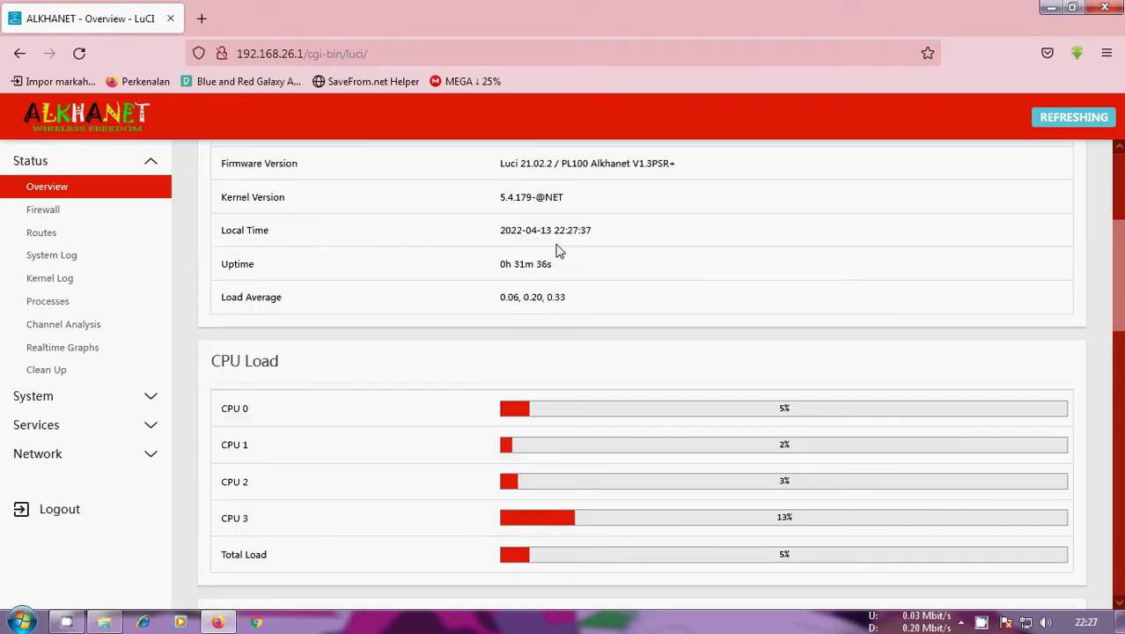
scroll(556, 251, up, 3)
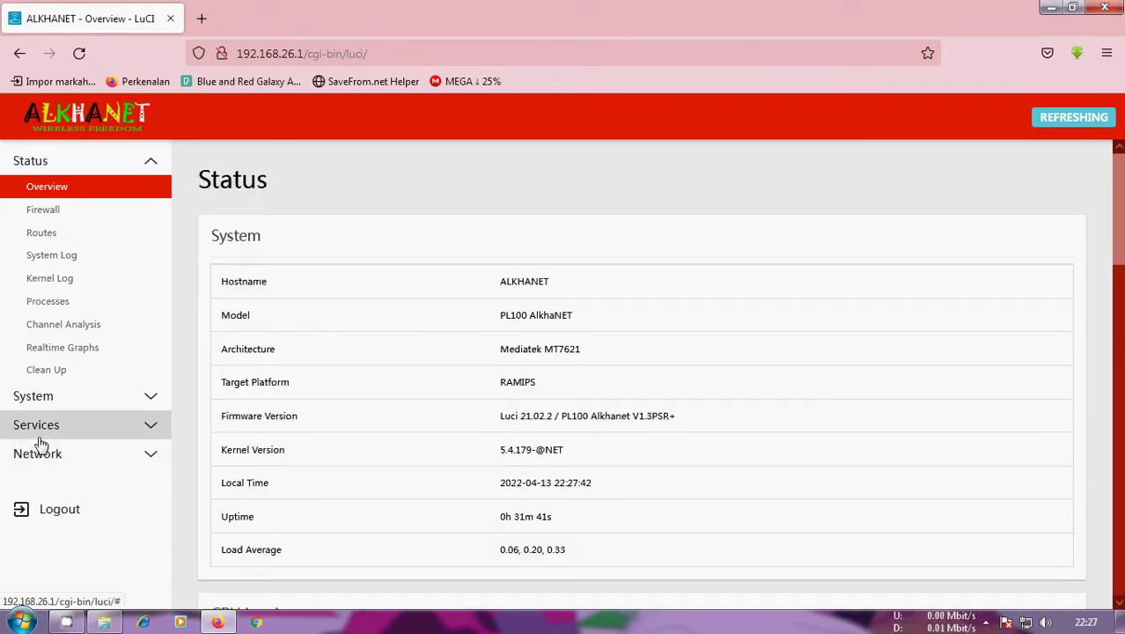
Reload Status > Overview and review the PL100 system details and CPU load
click(14, 427)
click(83, 161)
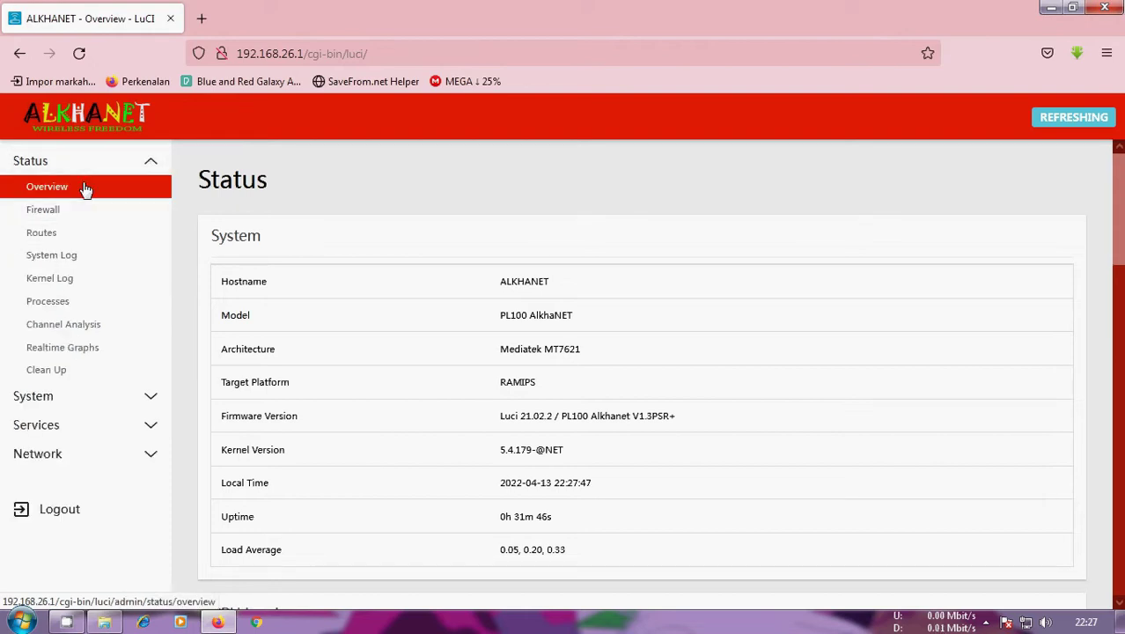
click(81, 371)
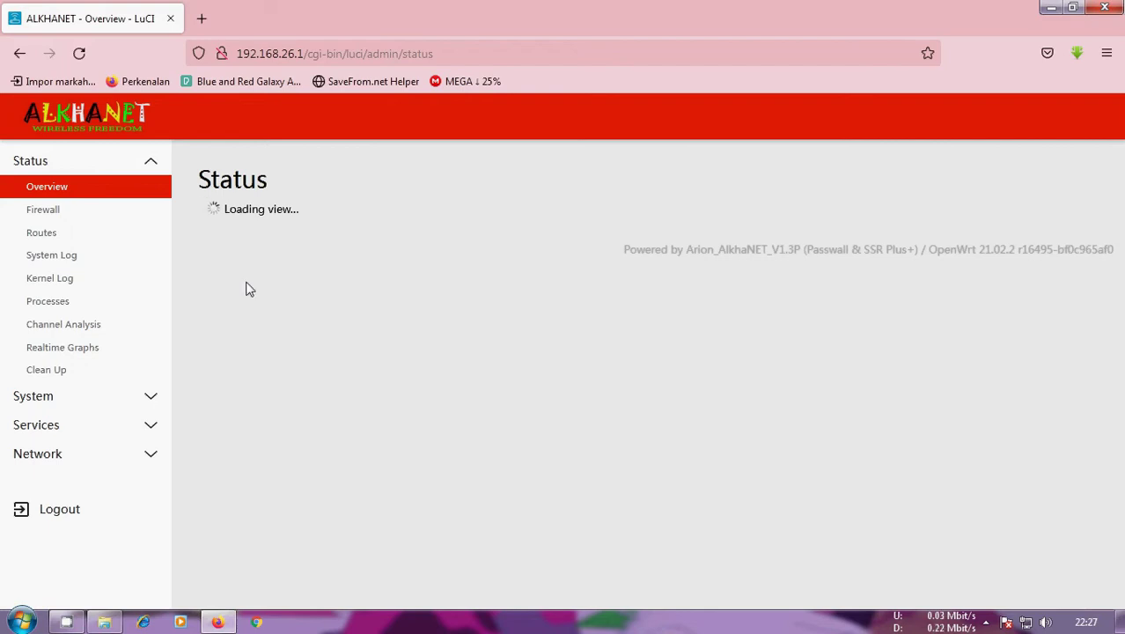
scroll(289, 284, down, 8)
scroll(283, 283, up, 5)
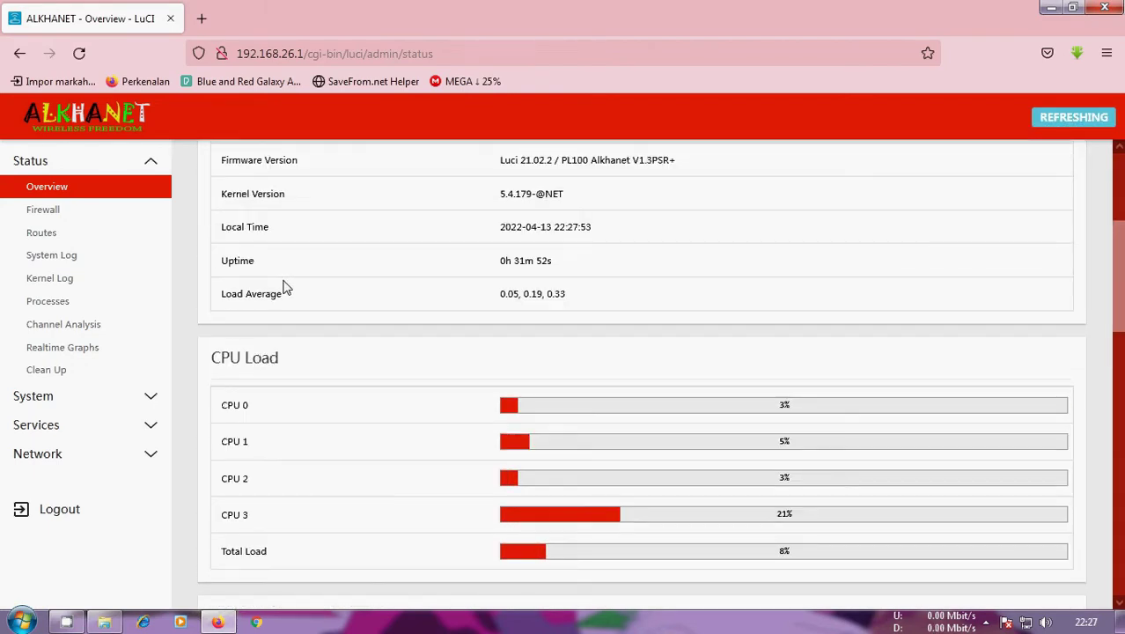
scroll(283, 286, up, 3)
scroll(171, 291, down, 3)
scroll(296, 266, up, 3)
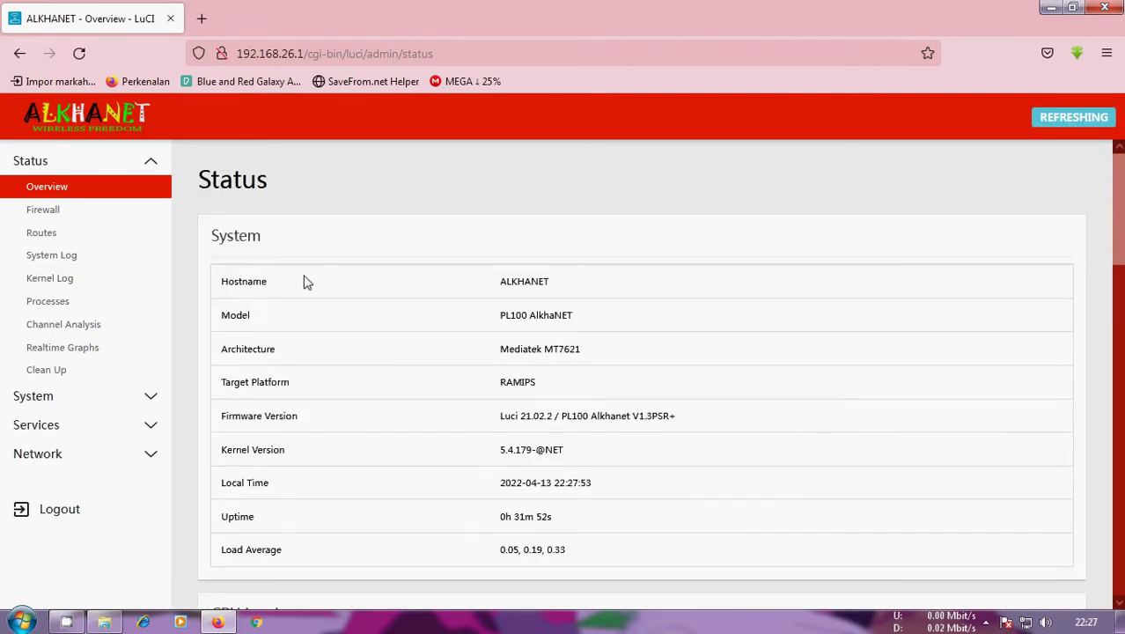
scroll(303, 280, down, 3)
scroll(303, 281, up, 2)
scroll(174, 281, down, 2)
scroll(71, 383, up, 2)
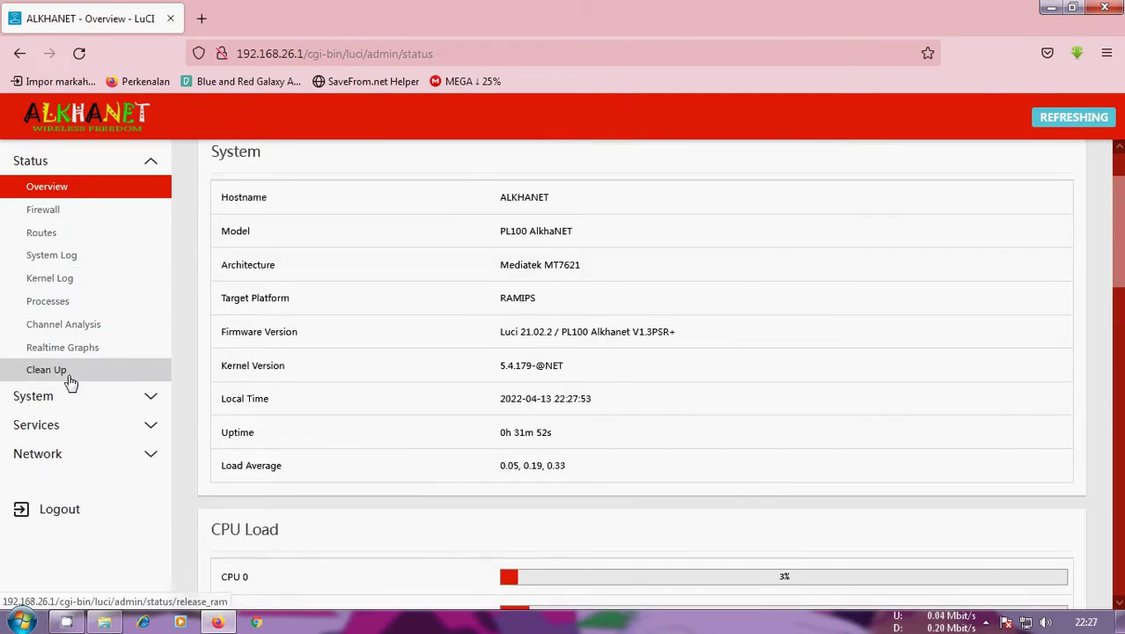
click(88, 395)
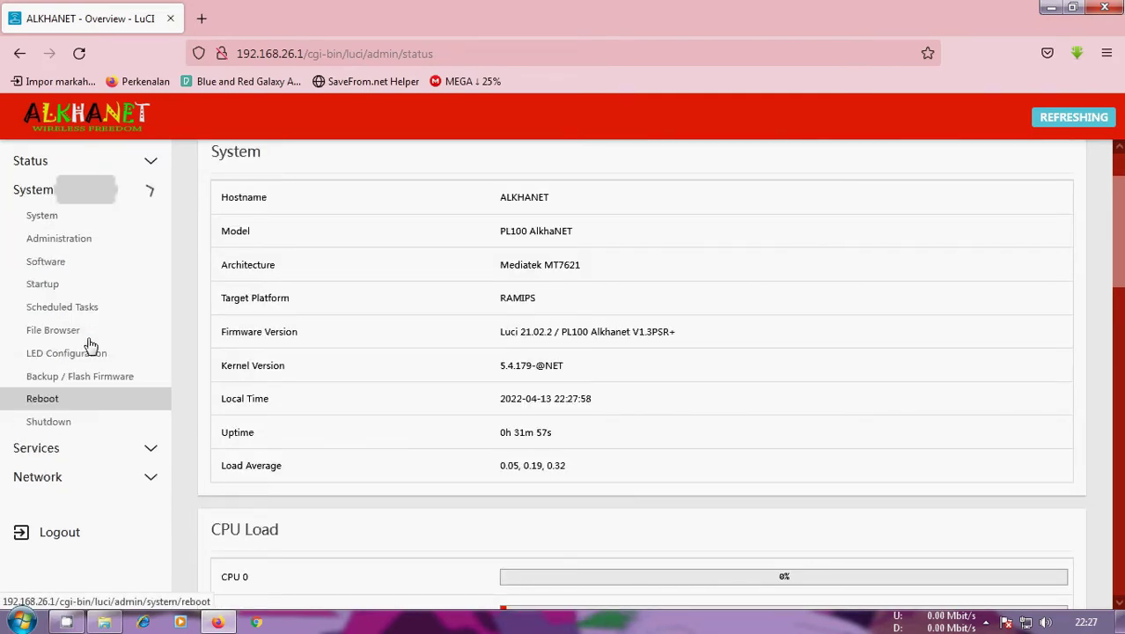
click(94, 222)
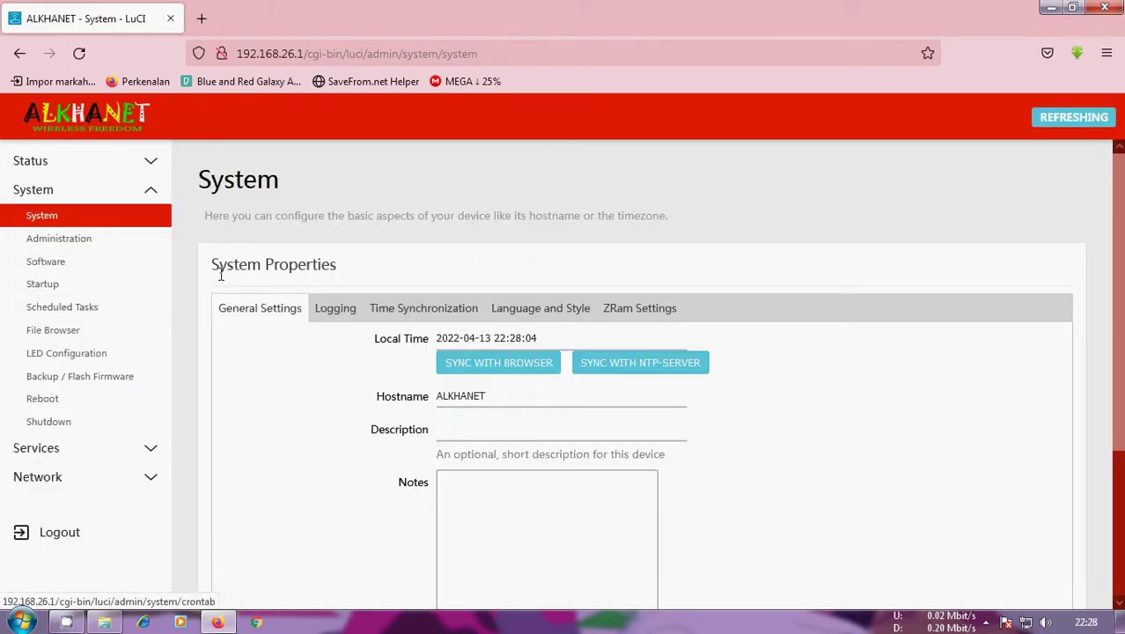
scroll(141, 316, down, 2)
click(129, 329)
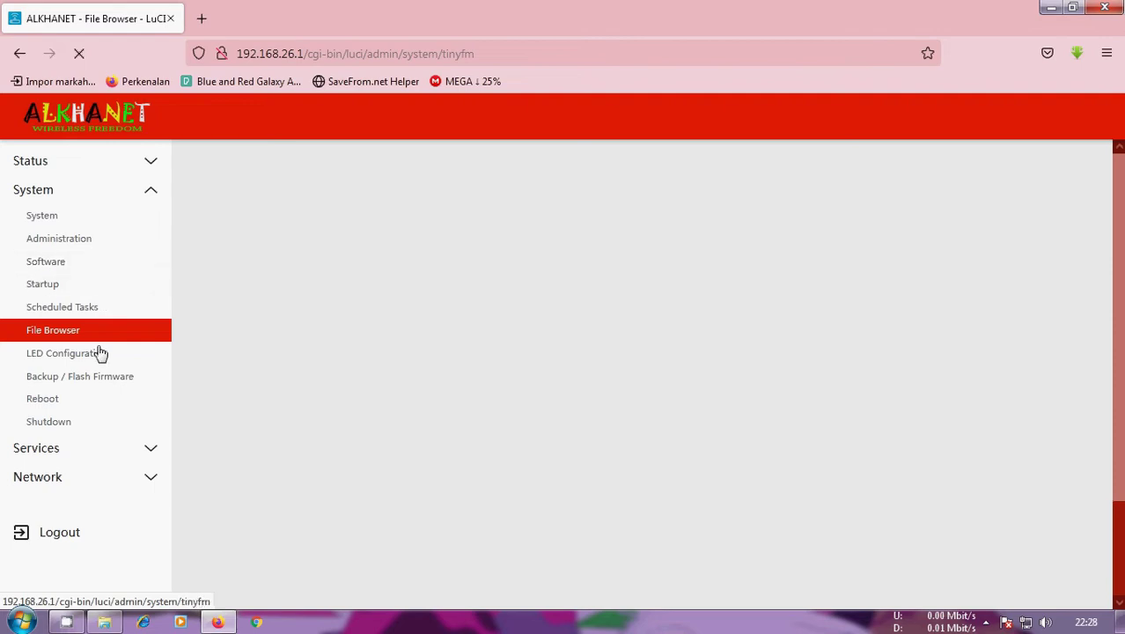
scroll(233, 370, down, 3)
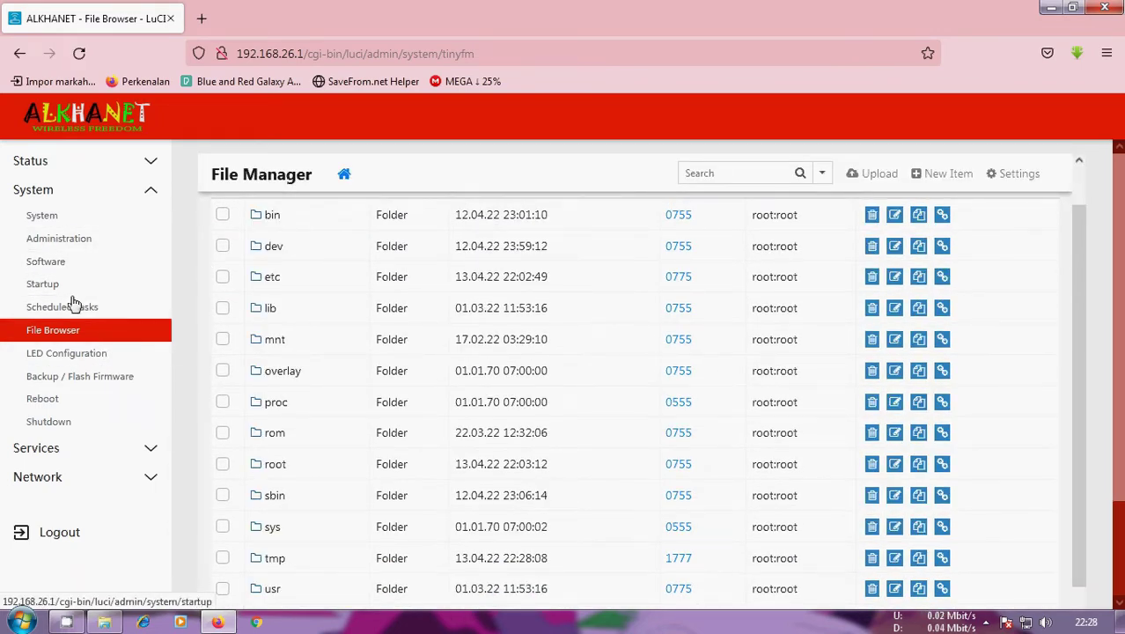
scroll(334, 319, down, 3)
scroll(268, 346, up, 2)
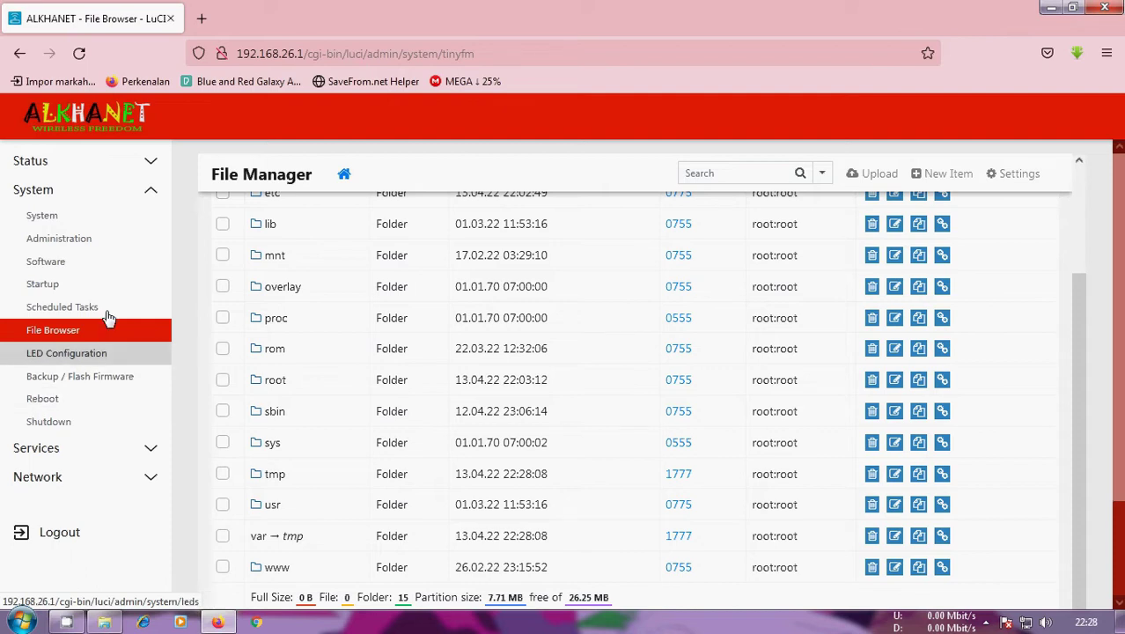
Look through the Passwall Lite, SSR Plus+ and ZeroTier service pages
click(83, 447)
click(70, 246)
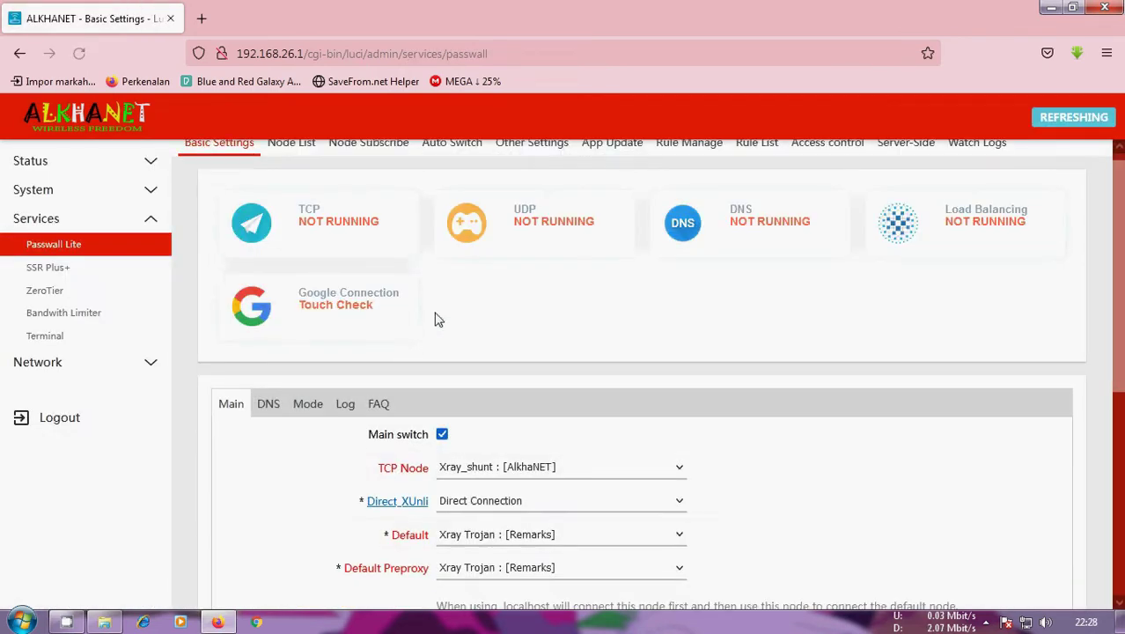
click(100, 276)
scroll(419, 304, down, 2)
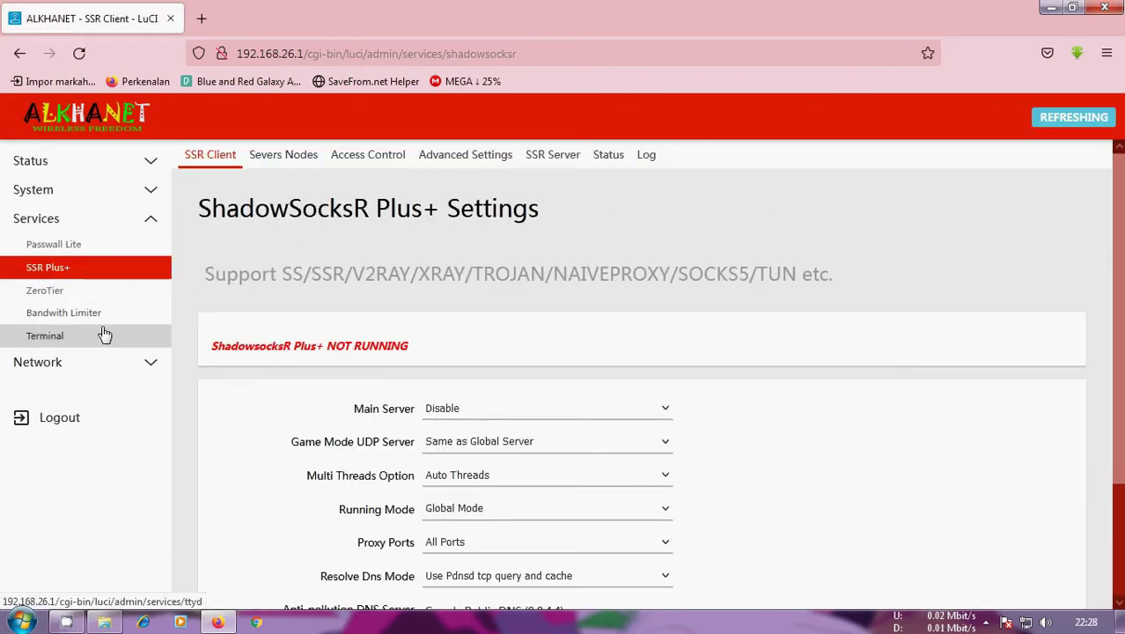
click(88, 291)
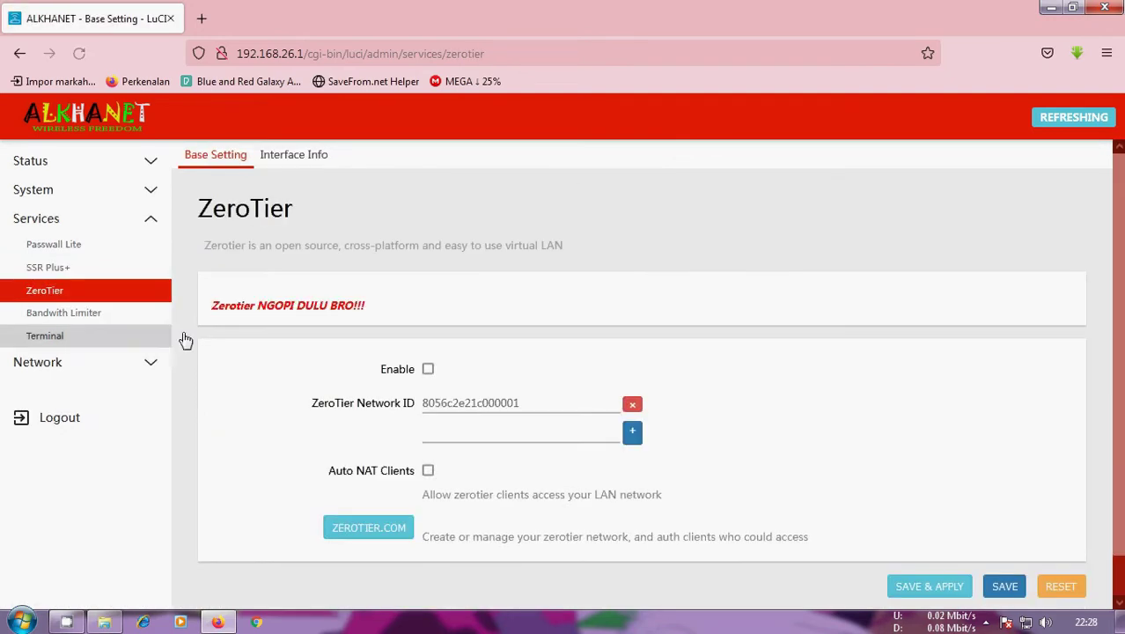
Leave the web Terminal for Network > Interfaces, confirming 'Tinggalkan Laman'
click(73, 343)
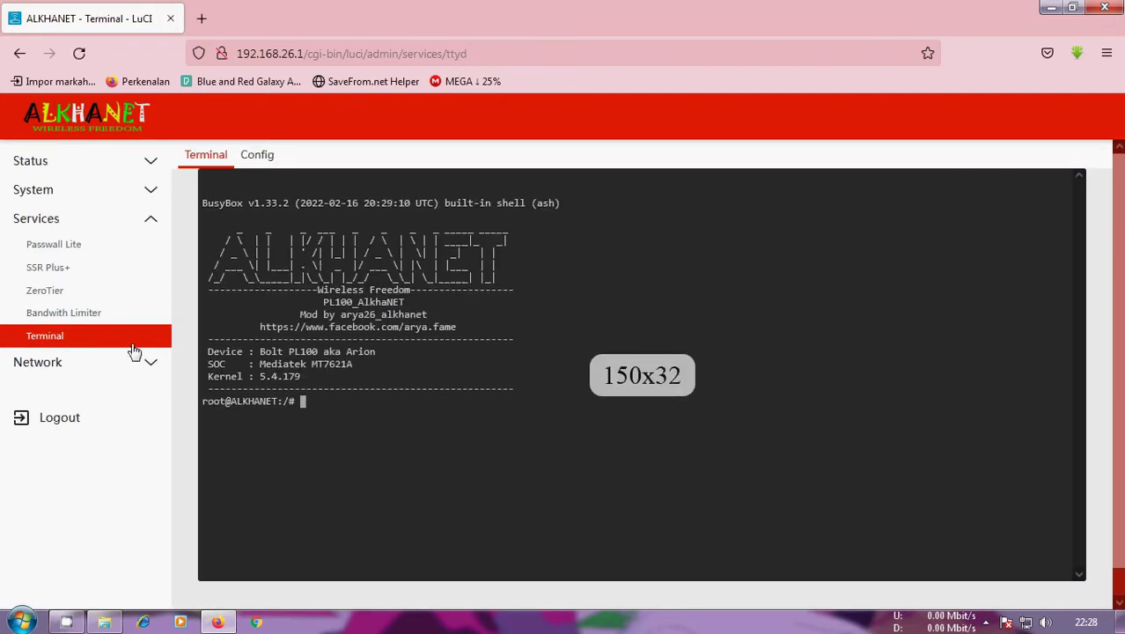
click(133, 356)
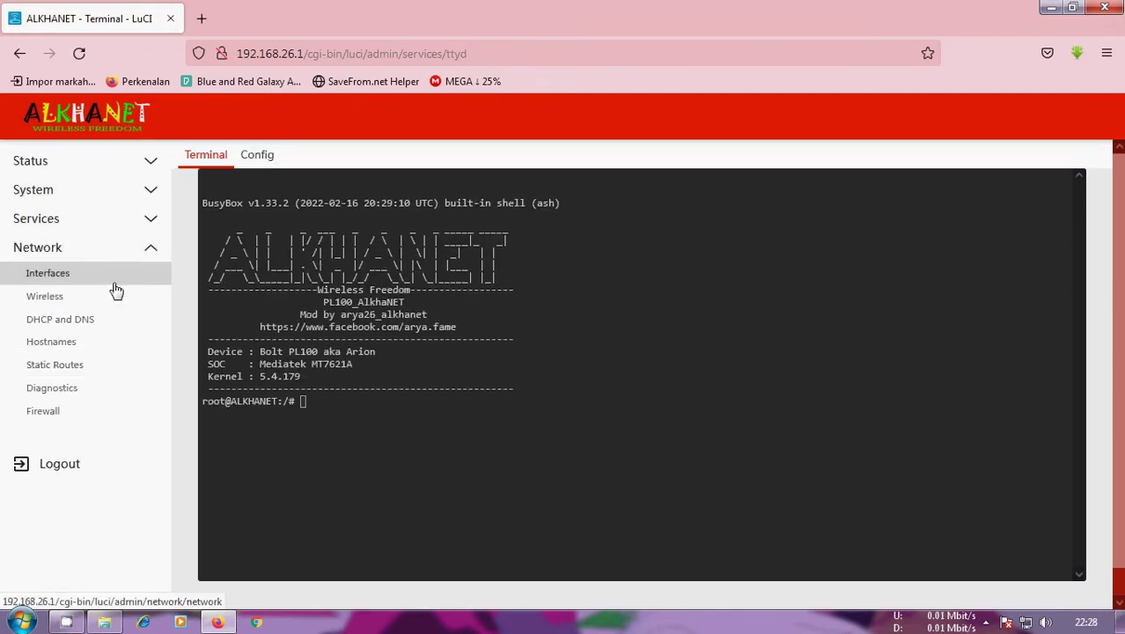
click(115, 283)
click(551, 385)
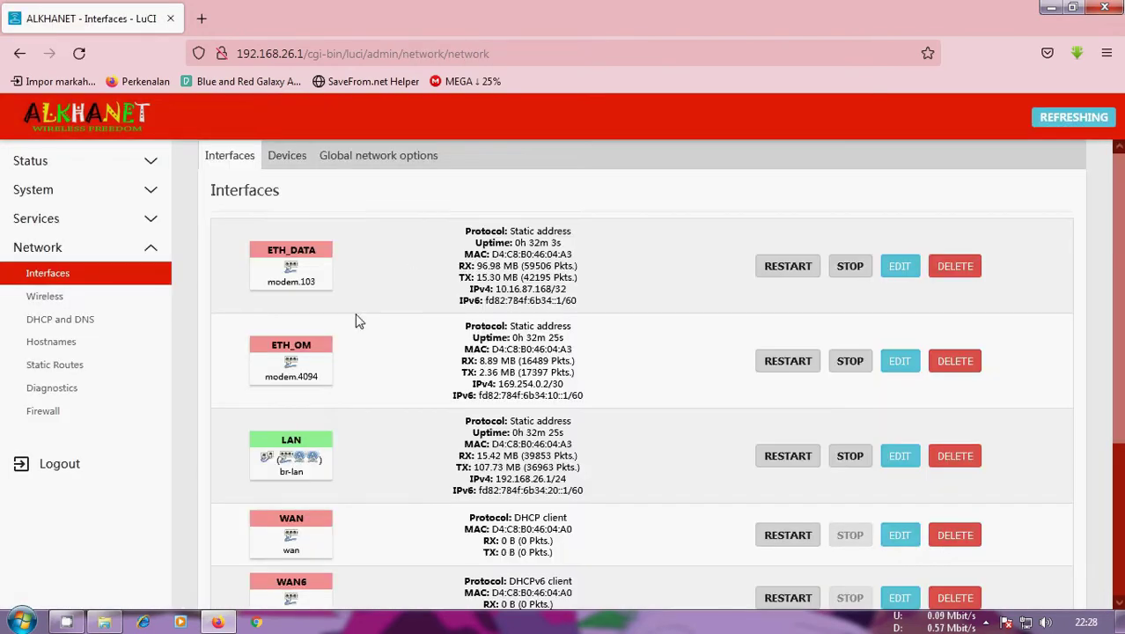
scroll(395, 432, down, 3)
scroll(497, 302, up, 3)
In a new tab, sign in to the 4G LTE modem at 169.254.0.1 with its username and password
click(201, 17)
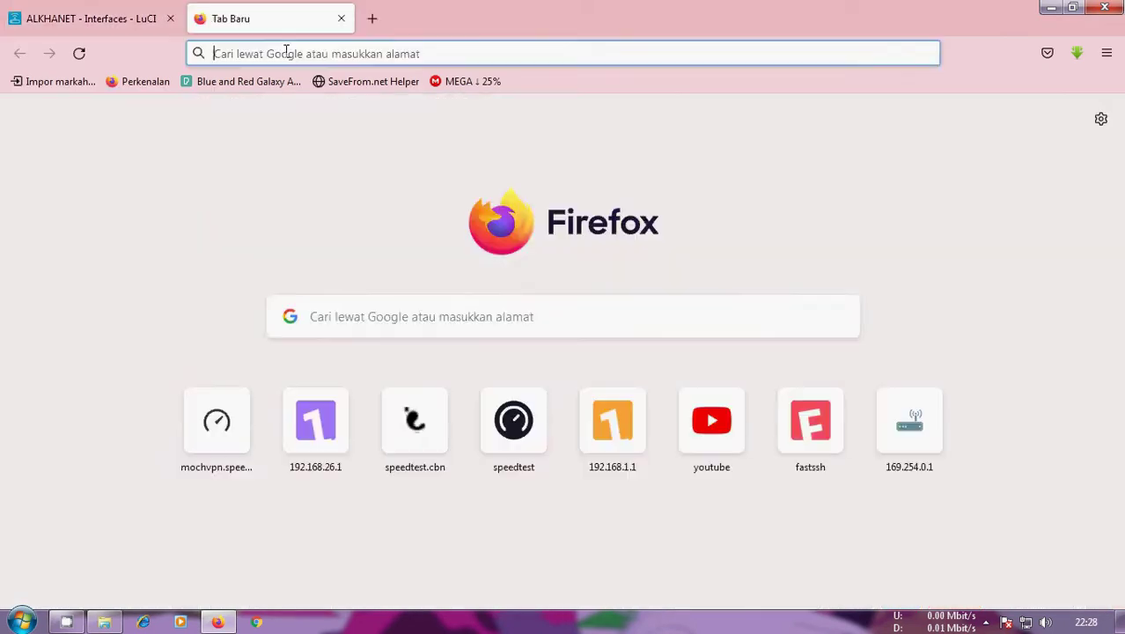
text(169)
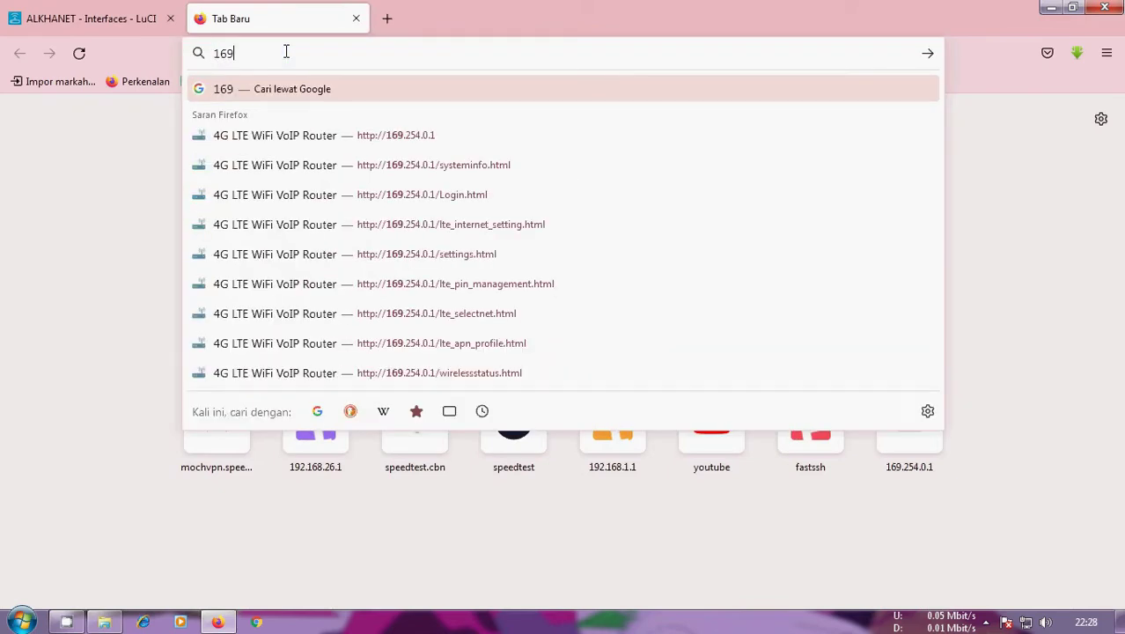
text(.)
click(344, 143)
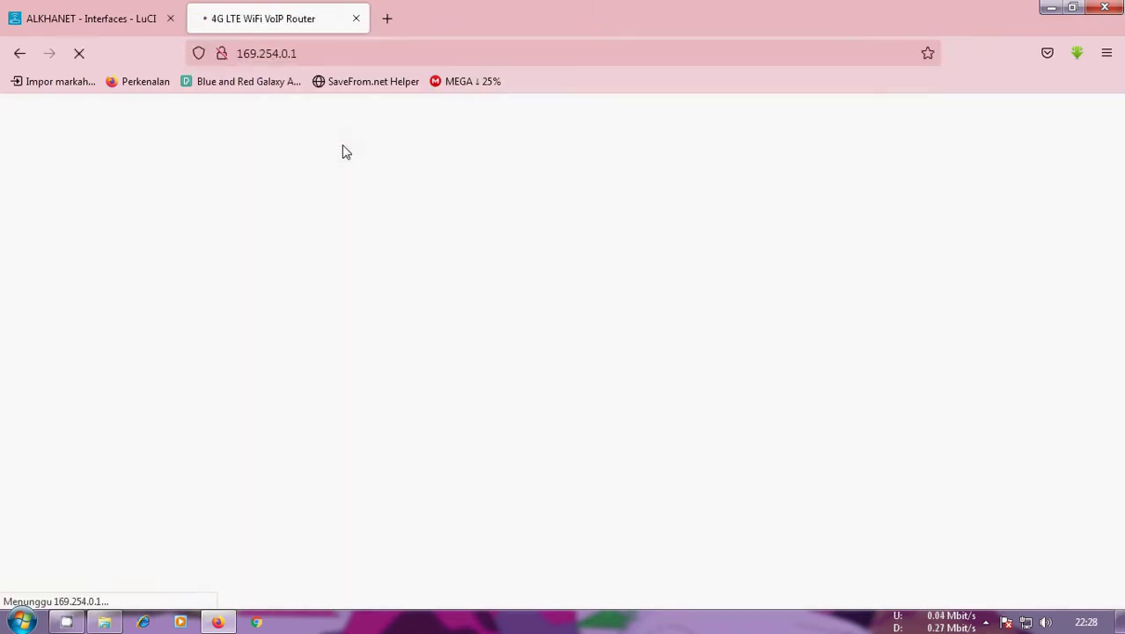
click(540, 362)
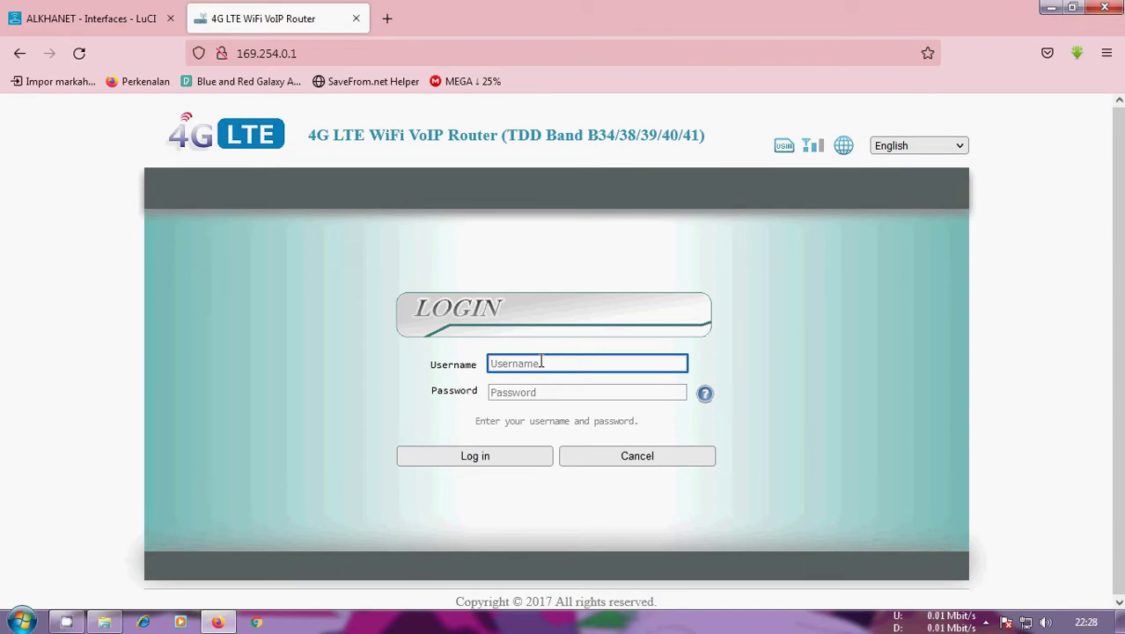
key(Tab)
text(ad)
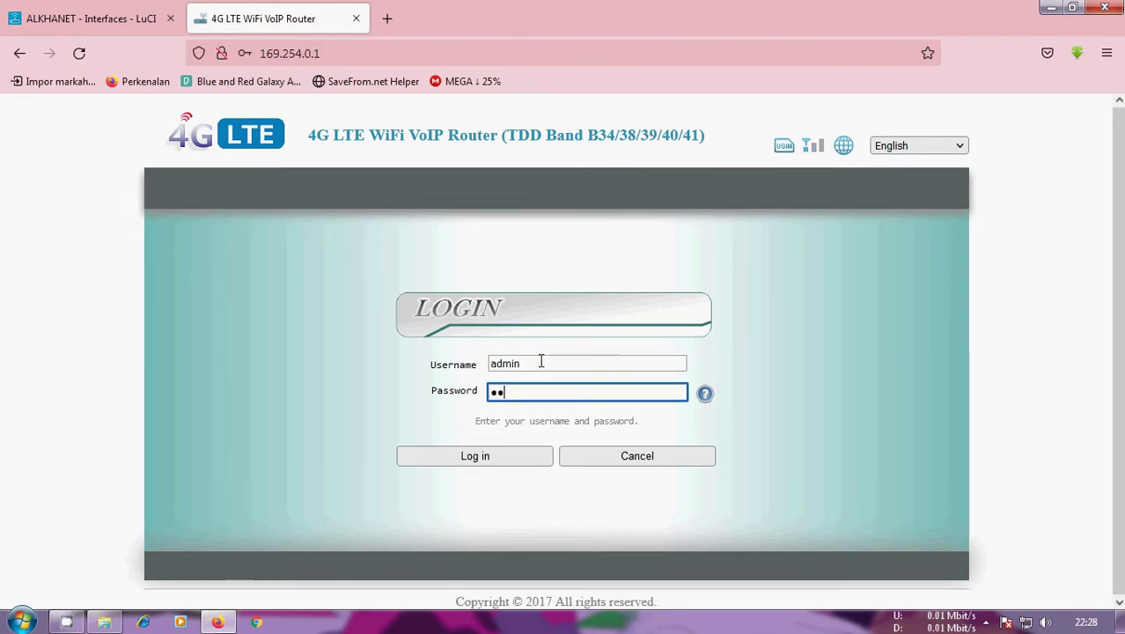
key(Return)
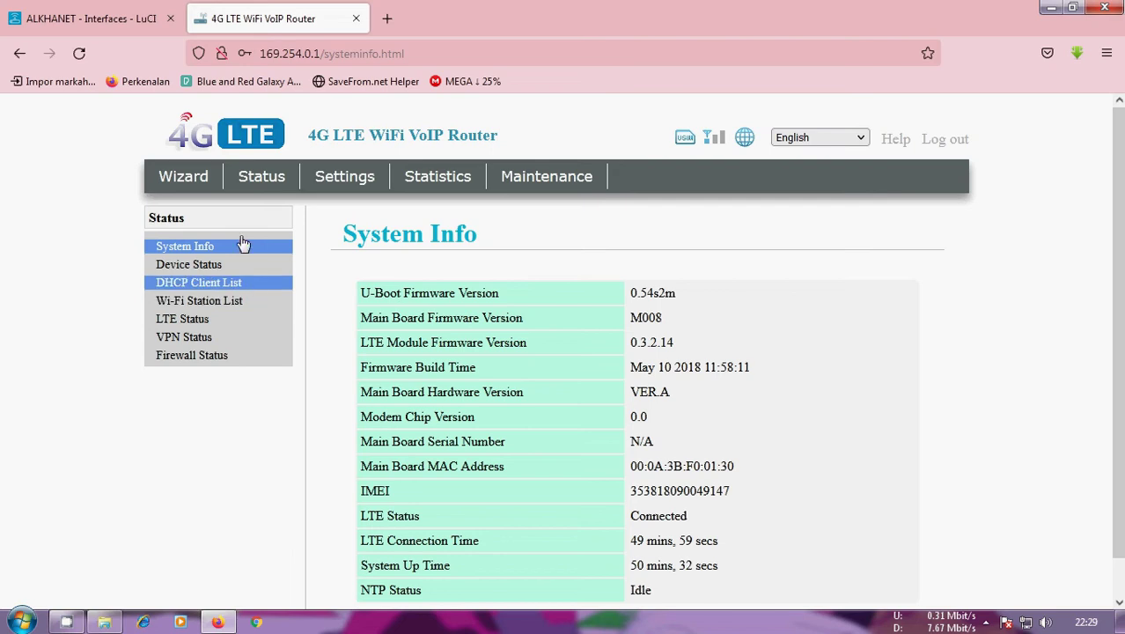
Check the modem's Status > LTE Status page, then return to the LuCI Interfaces tab
click(198, 300)
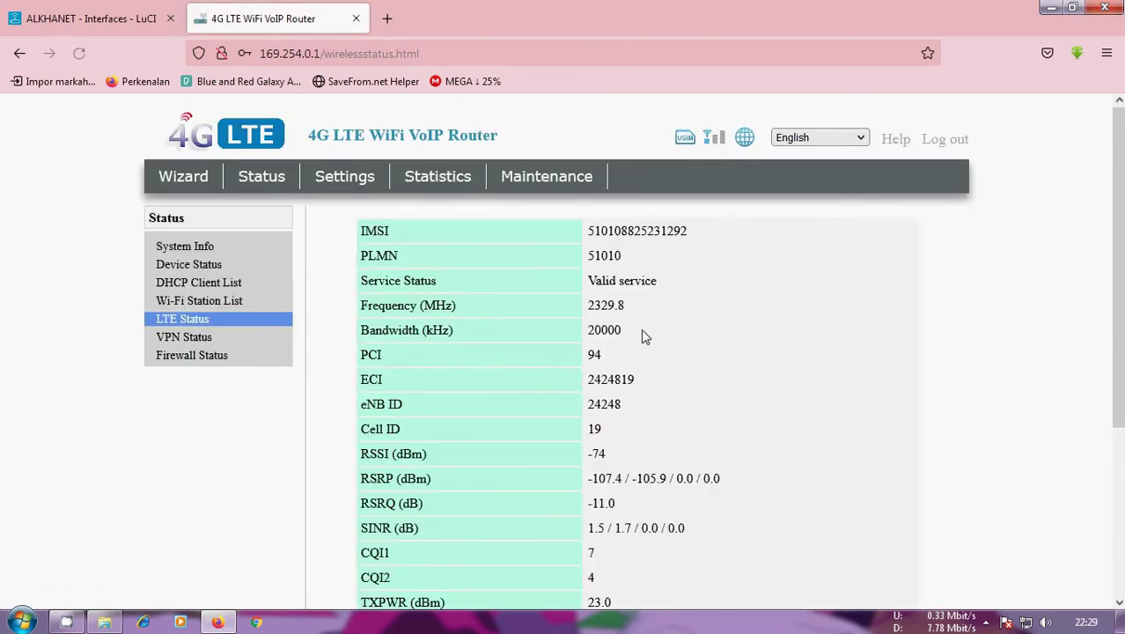
scroll(642, 337, down, 5)
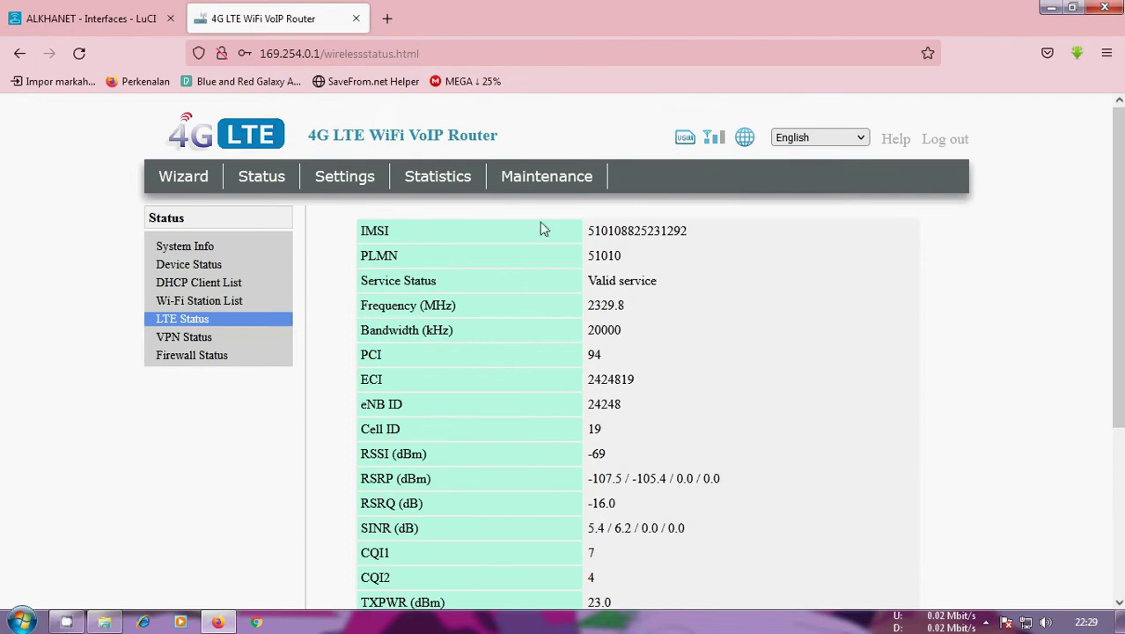
click(88, 18)
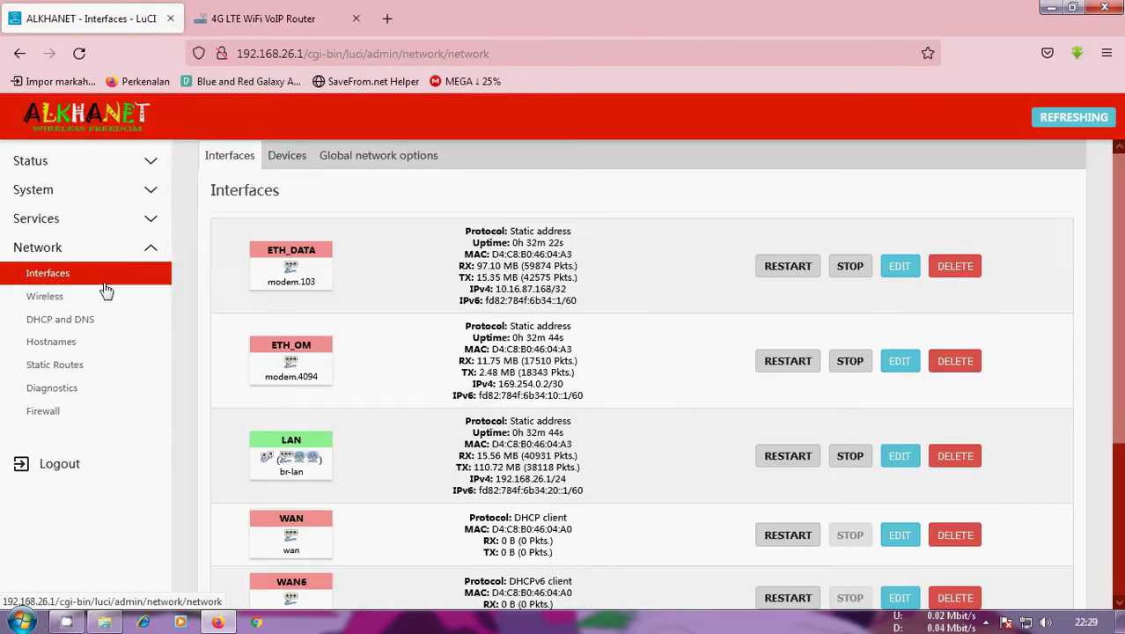
Expand Status and Services, view the Passwall Lite settings, and go to the Terminal page
click(130, 167)
scroll(233, 163, down, 3)
scroll(95, 161, up, 1)
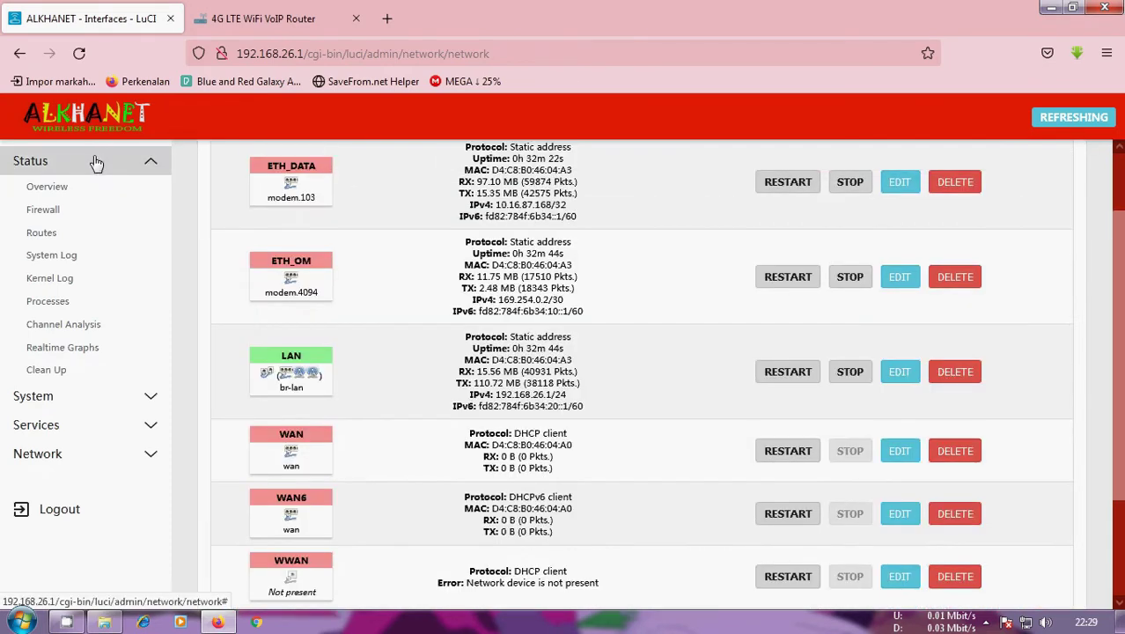
click(94, 425)
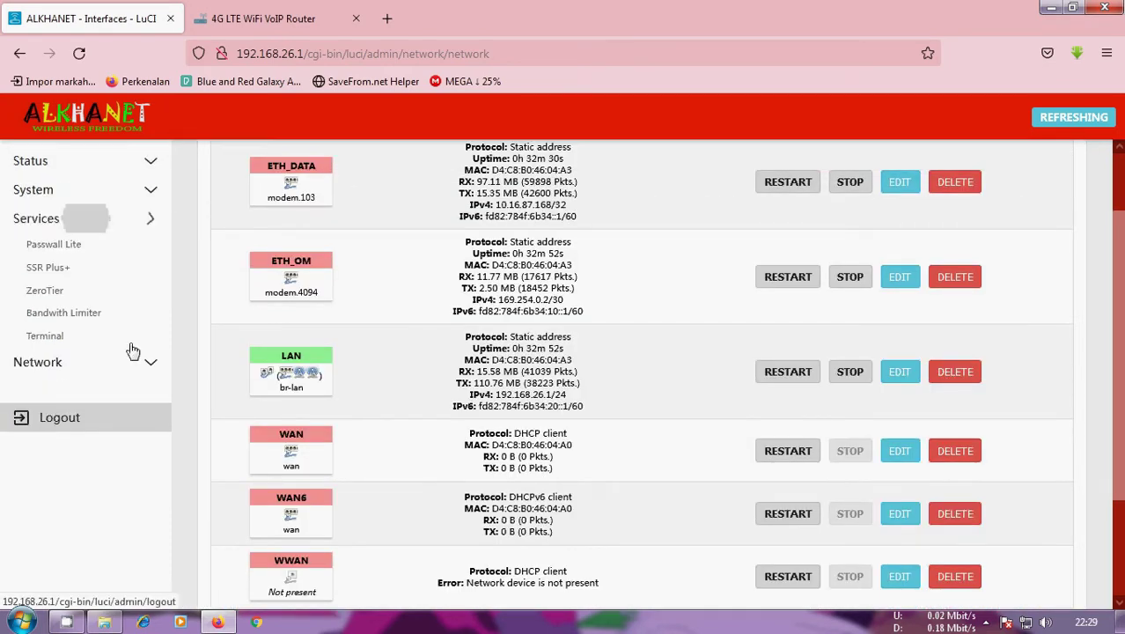
click(121, 244)
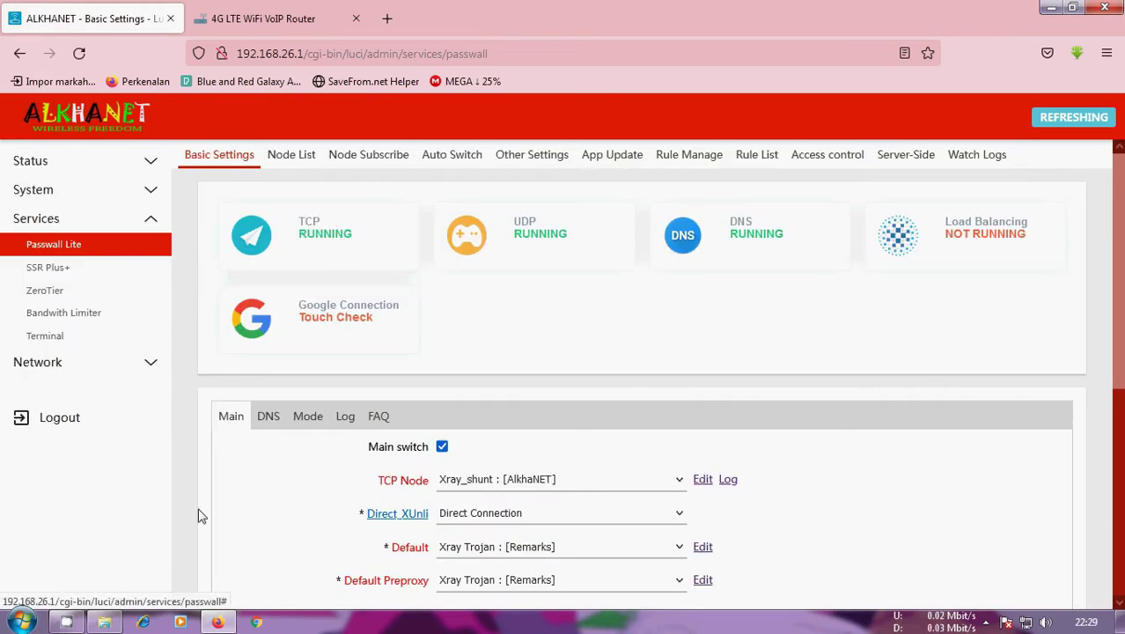
click(78, 332)
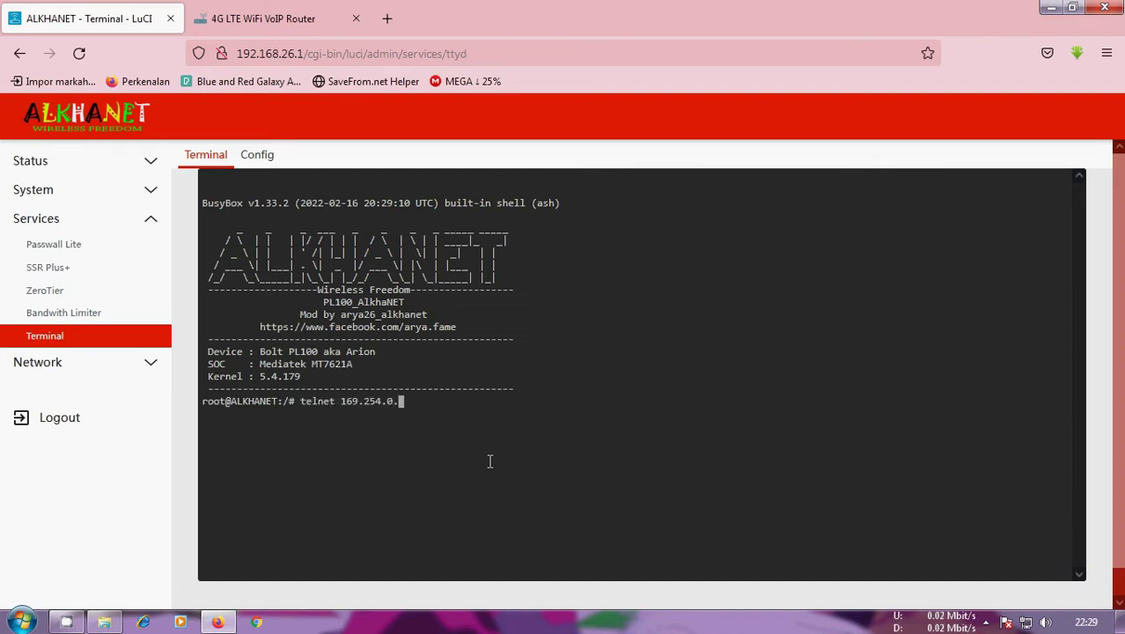
Run telnet 169.254.0.1 in the root shell to connect to the LTE modem
text(.1)
key(Return)
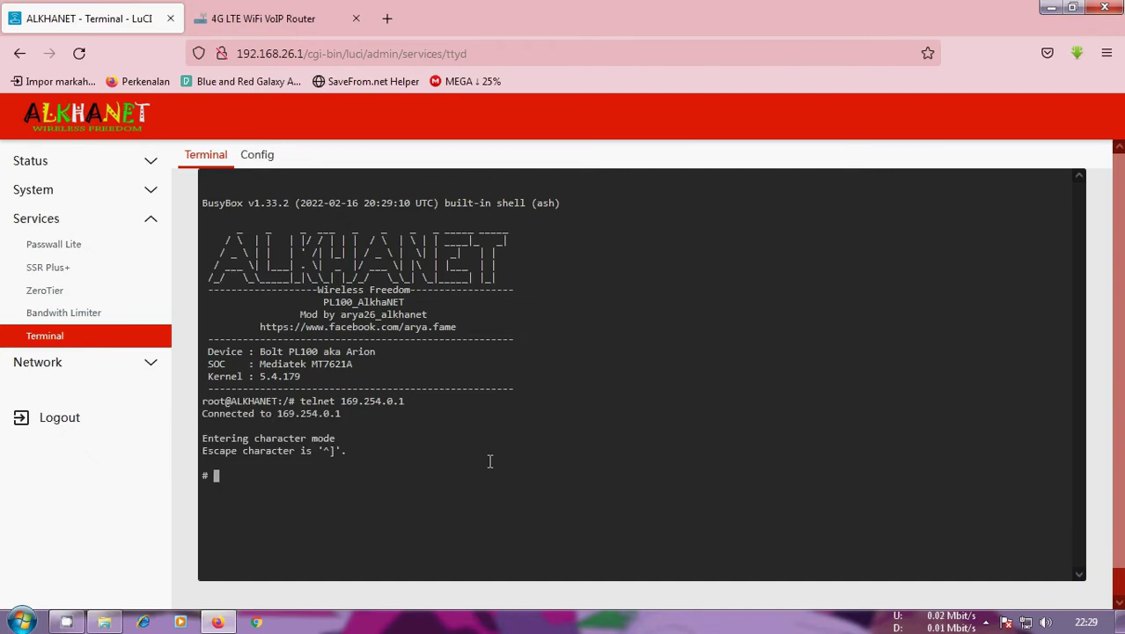
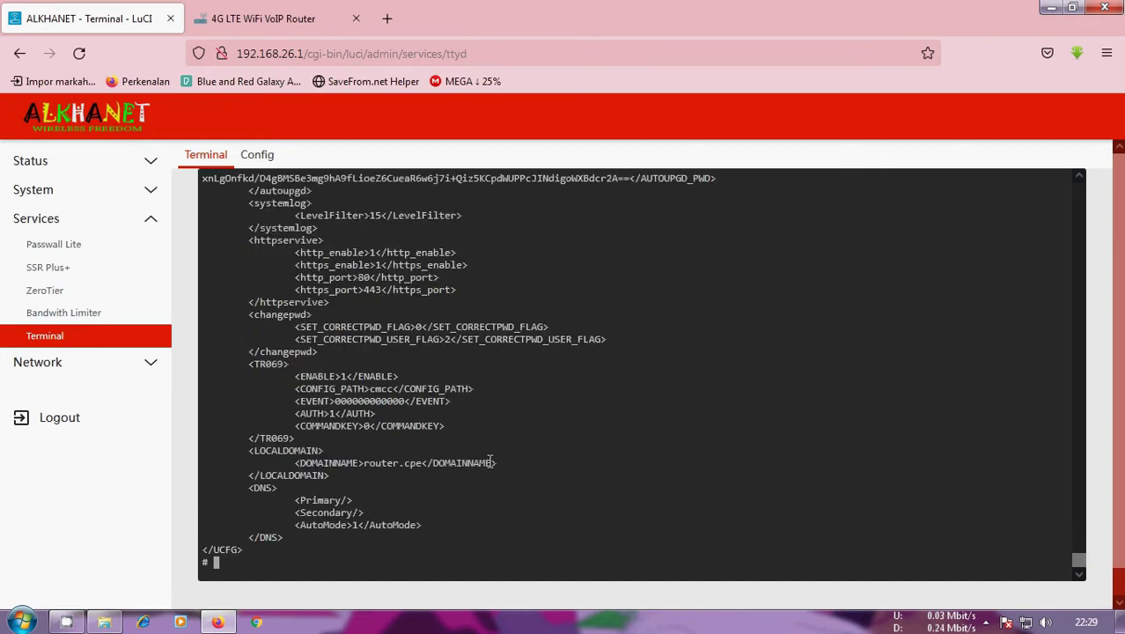
Scroll up to the apntable apn1 block and copy its APN value 'internet'
scroll(490, 458, up, 15)
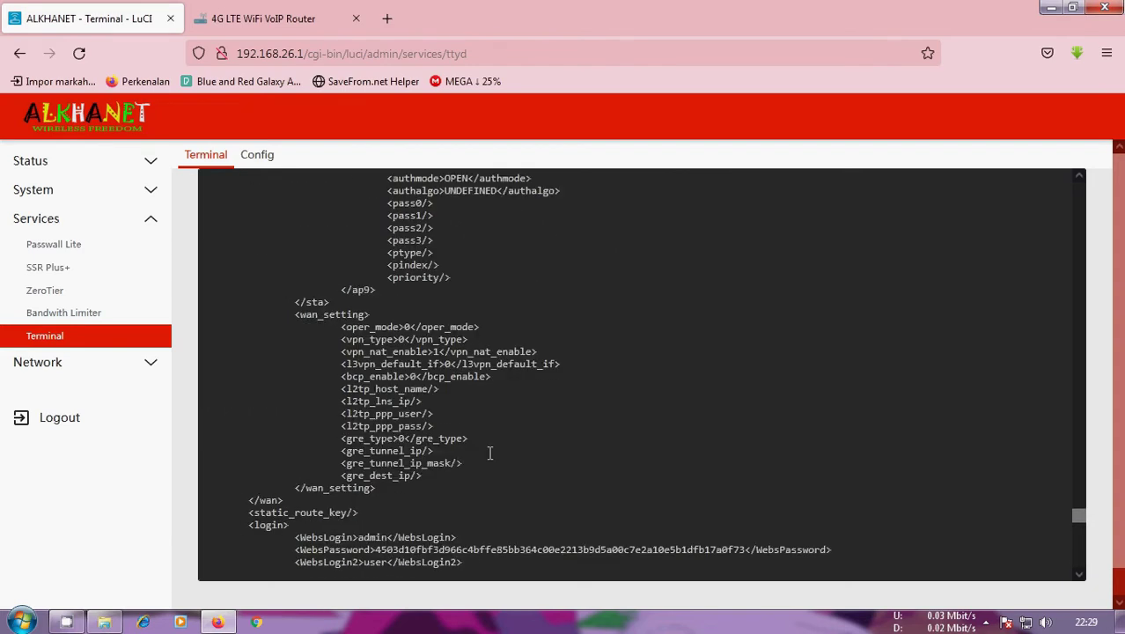
scroll(491, 453, up, 15)
scroll(360, 327, up, 15)
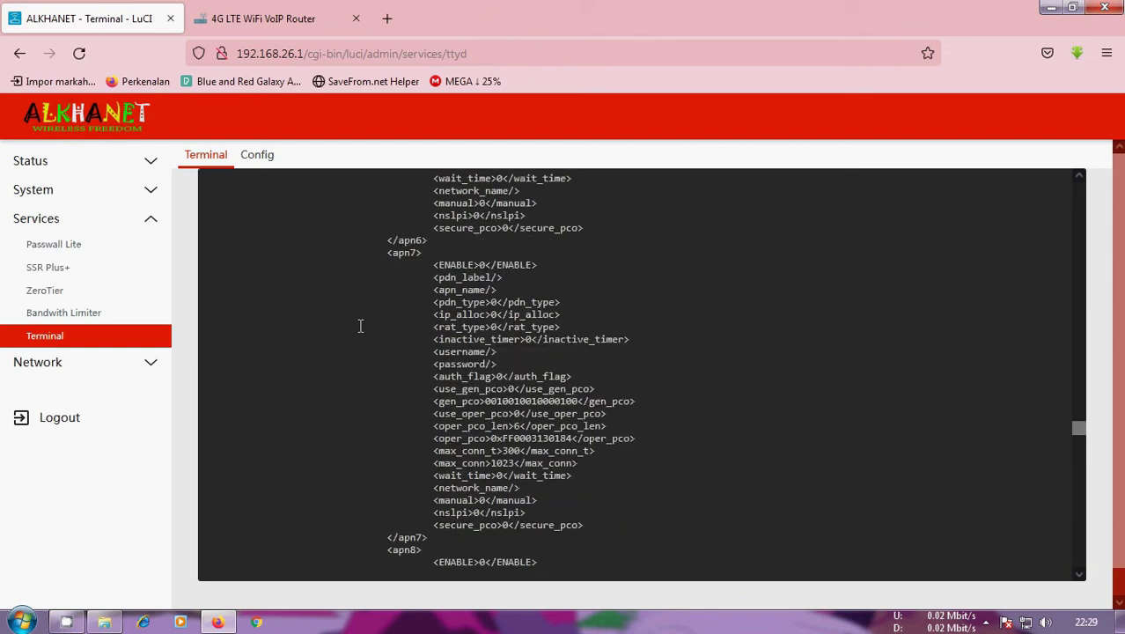
scroll(360, 326, up, 15)
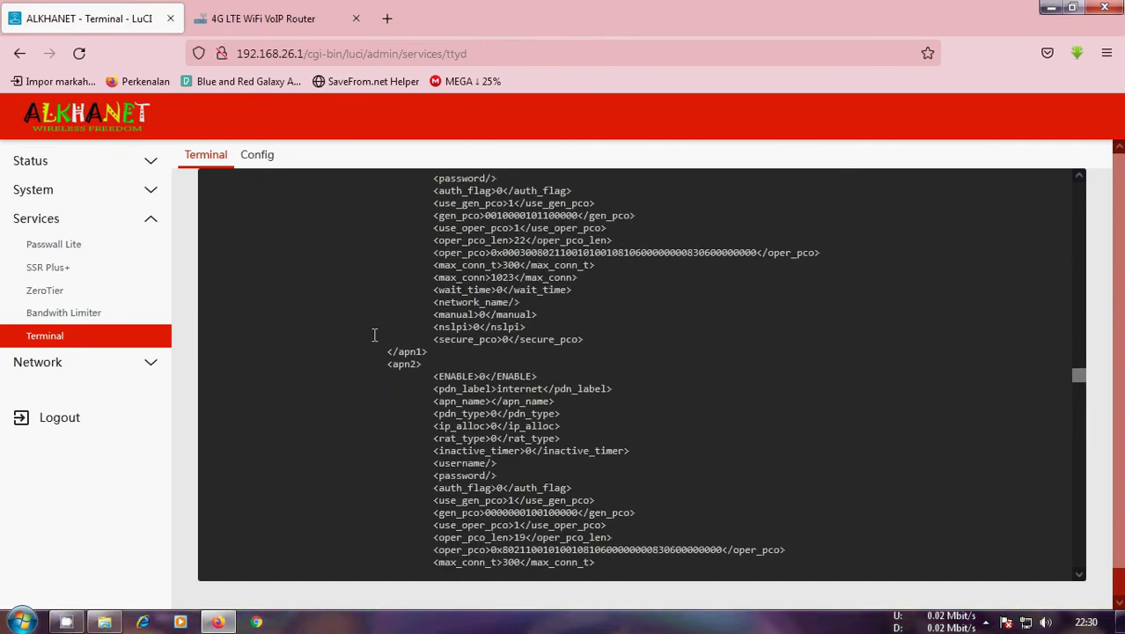
scroll(378, 343, up, 7)
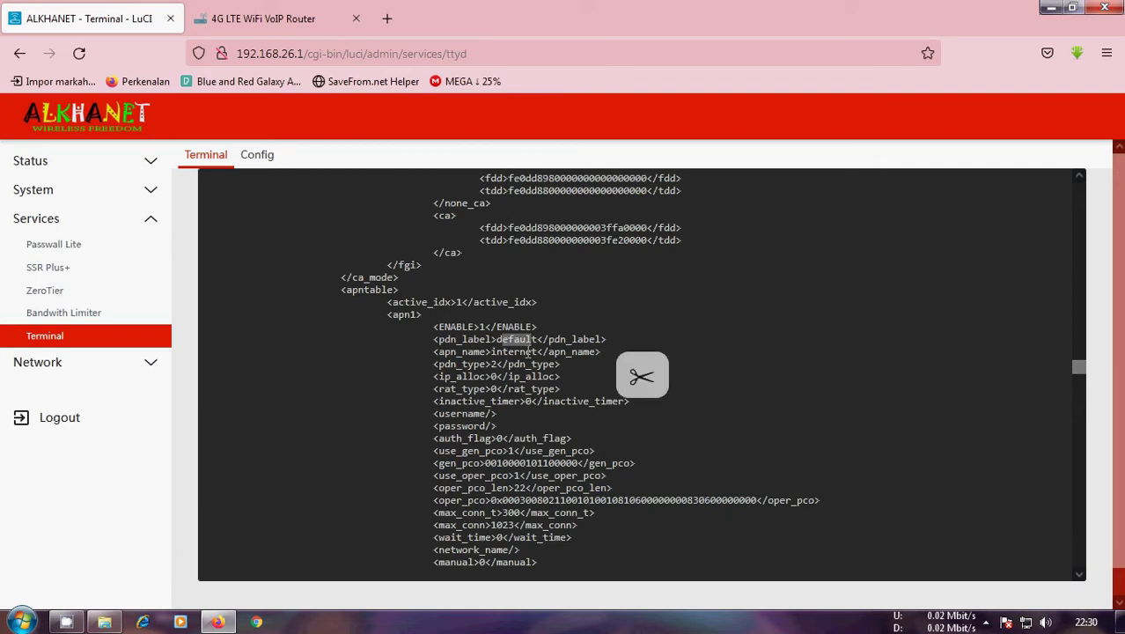
click(621, 351)
Return the terminal output to the shell prompt and expand System in the sidebar
scroll(625, 352, down, 5)
scroll(632, 302, up, 2)
scroll(253, 291, down, 10)
scroll(1083, 413, up, 7)
scroll(1081, 476, up, 5)
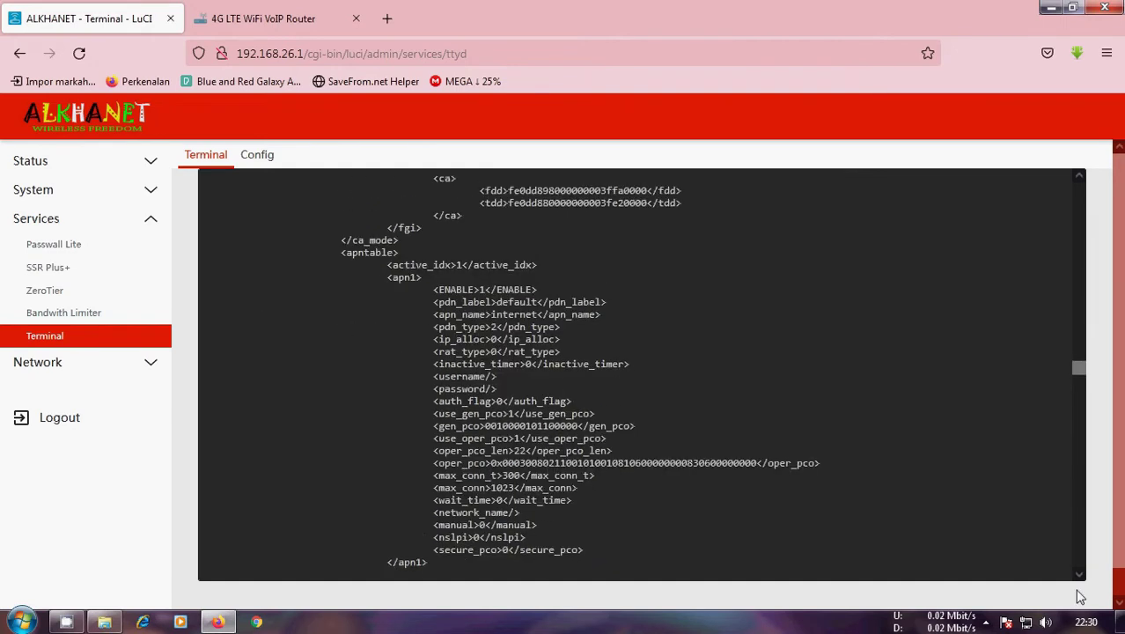
drag(1080, 370, 1080, 561)
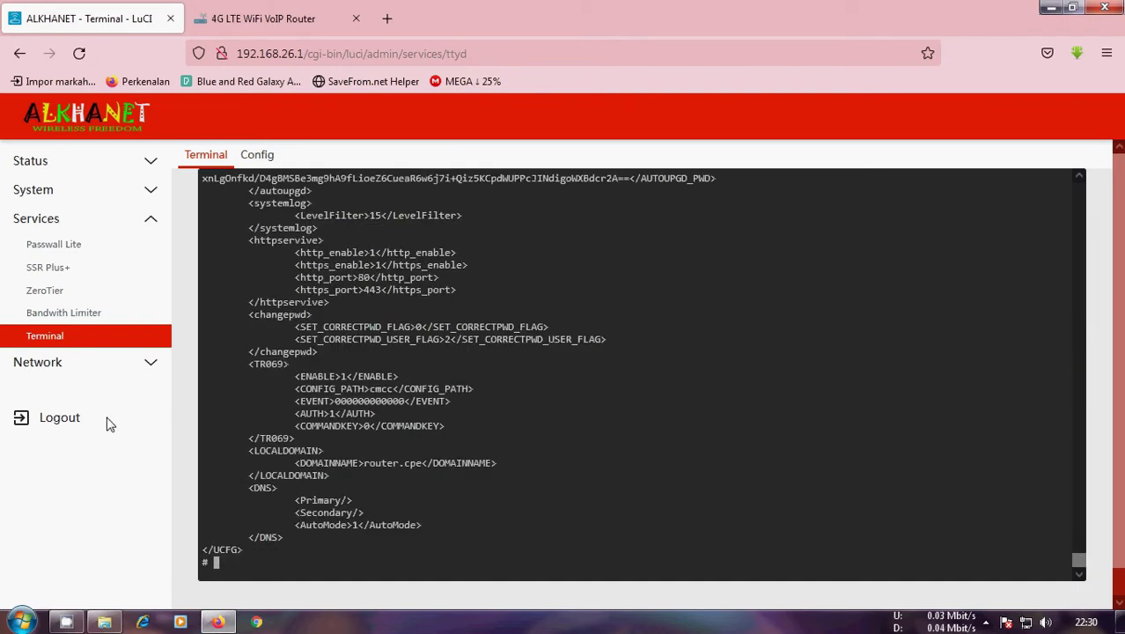
click(60, 189)
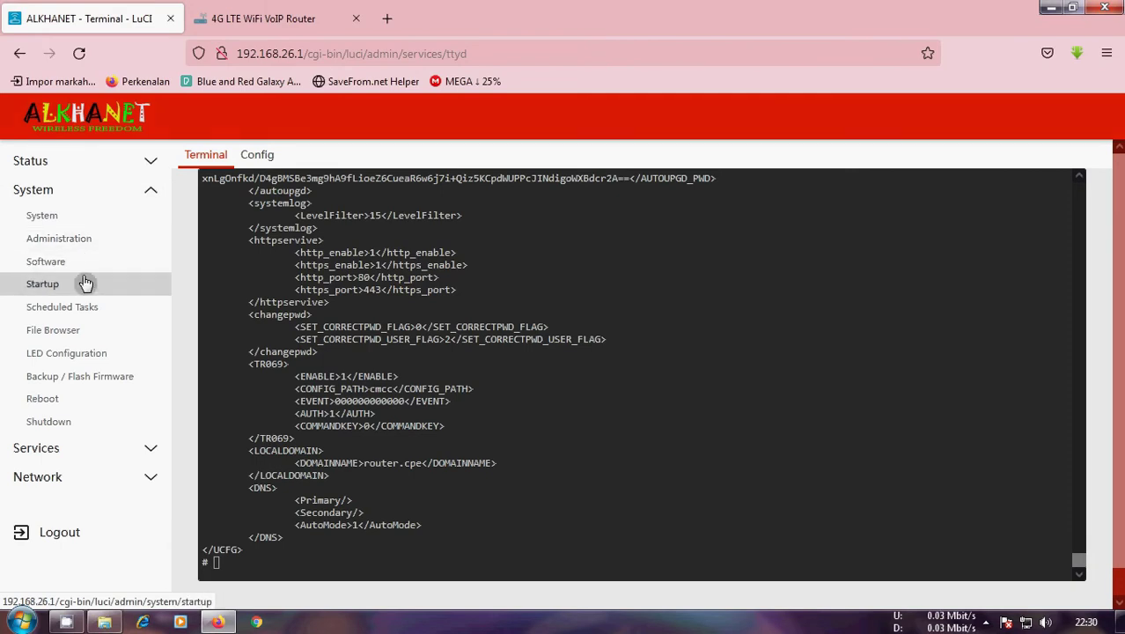
Leave the terminal page via System > Startup and open the File Browser
click(86, 283)
key(Return)
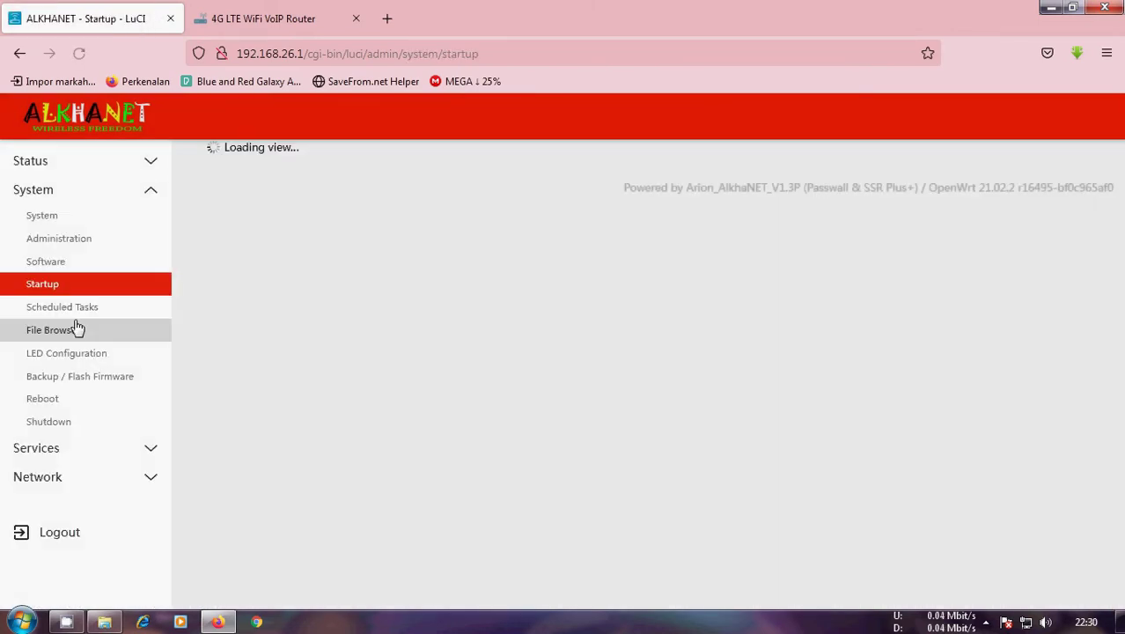
click(78, 328)
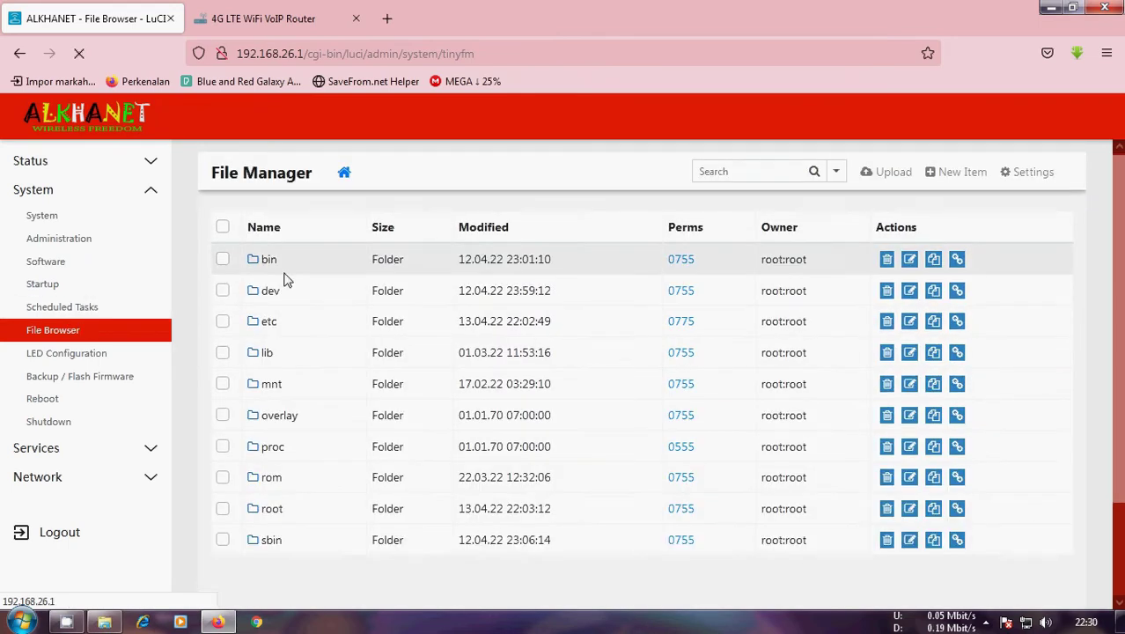
Browse to /usr/bin and view the lte.sh script
scroll(282, 282, down, 2)
scroll(282, 251, up, 3)
scroll(309, 306, down, 2)
scroll(309, 307, down, 3)
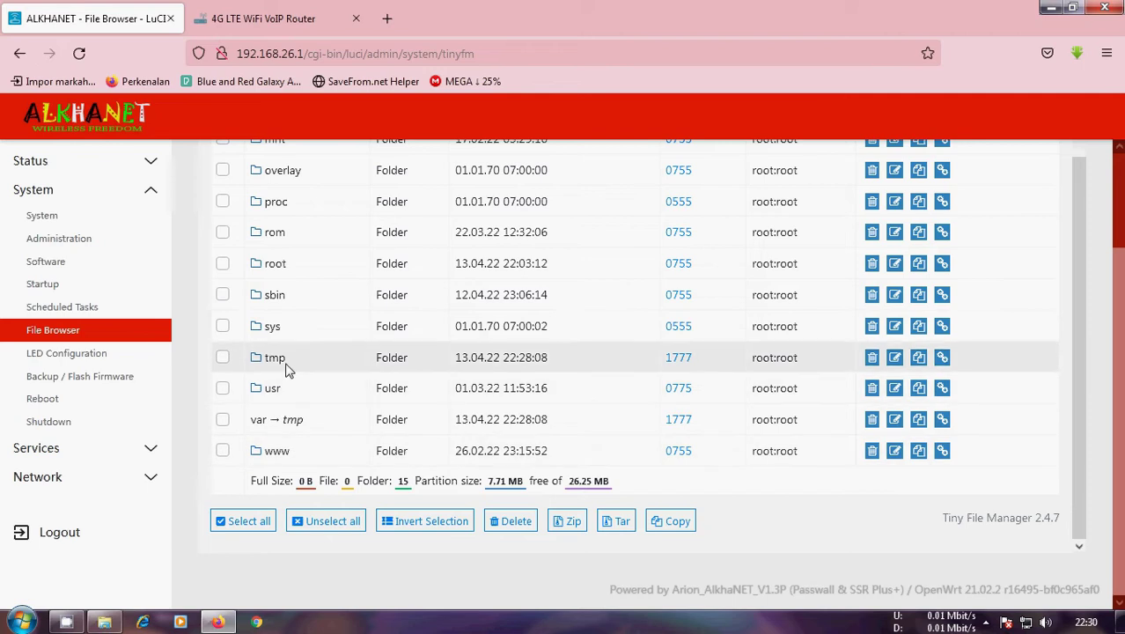
click(273, 389)
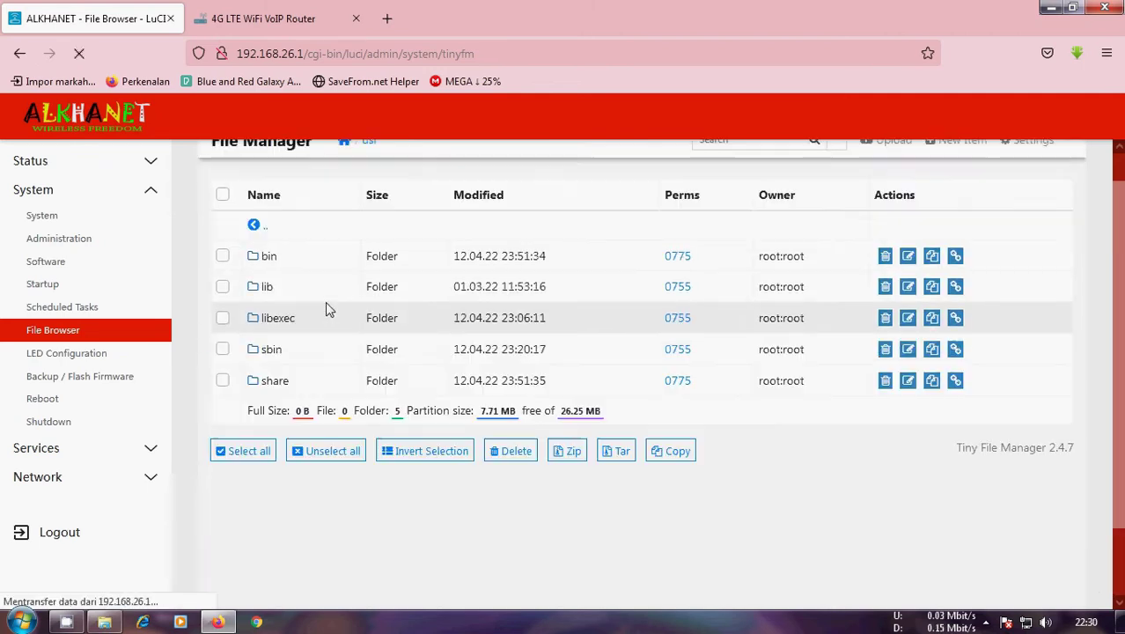
click(260, 291)
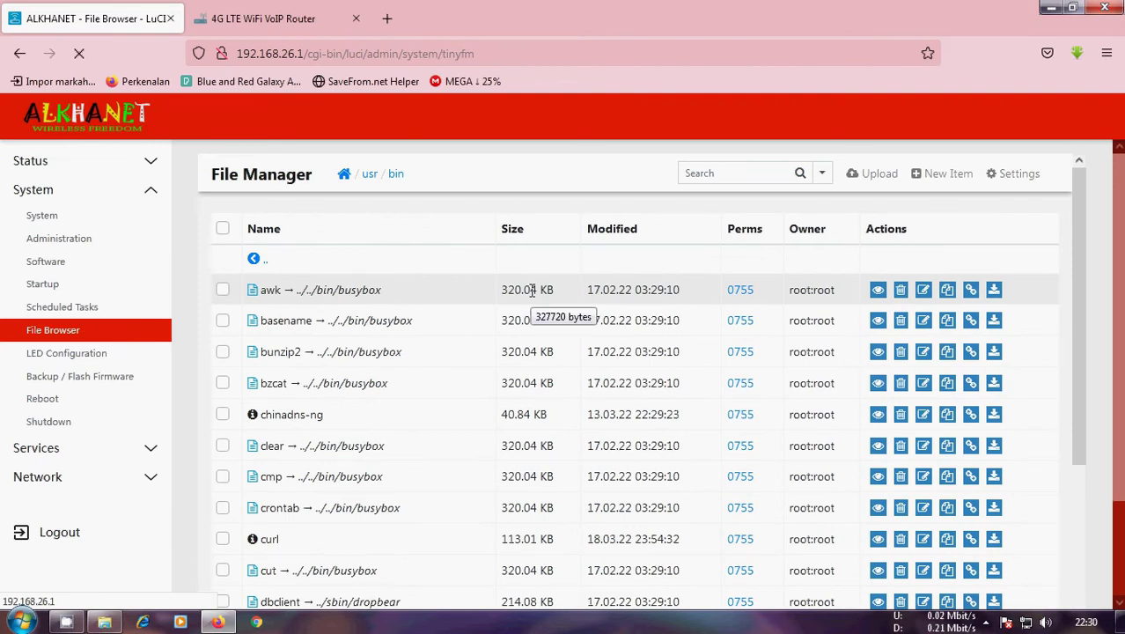
scroll(531, 290, down, 12)
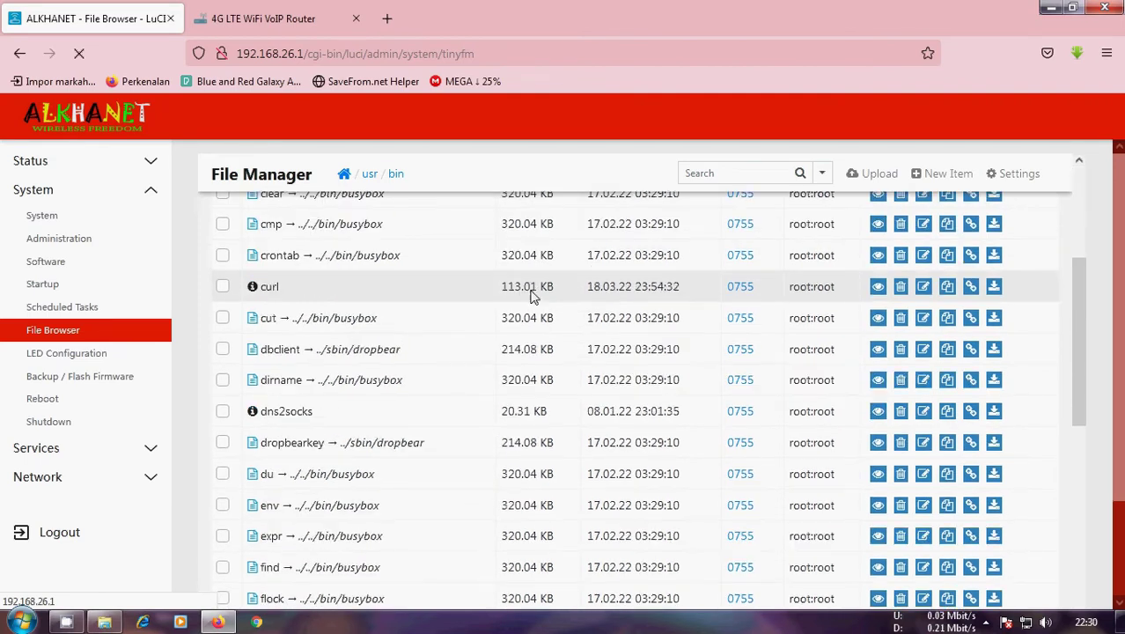
scroll(532, 297, down, 2)
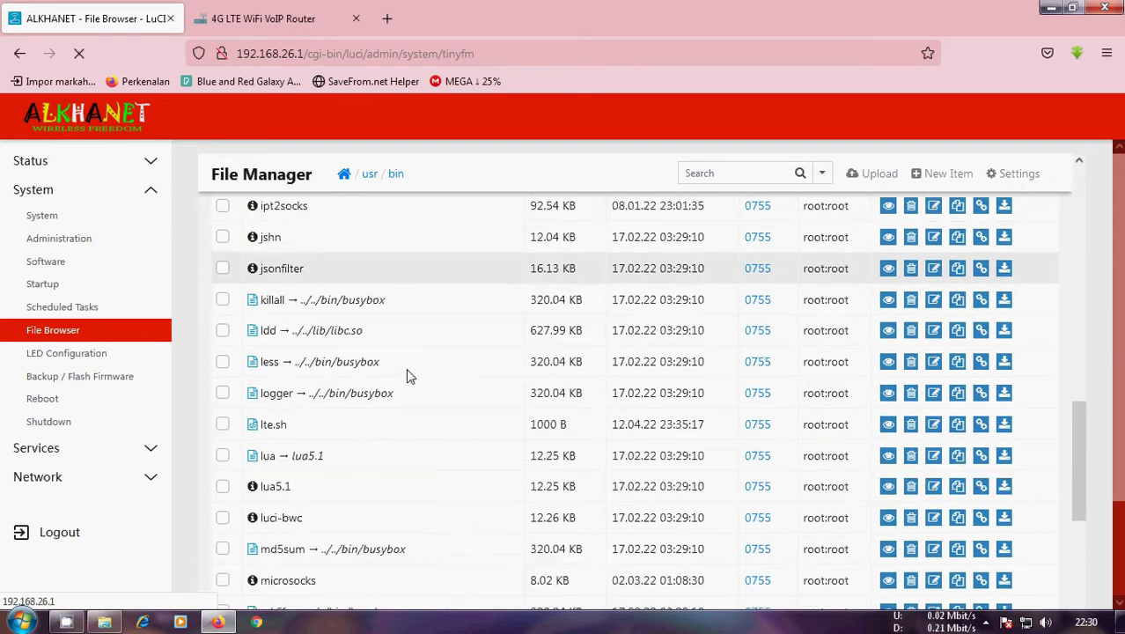
click(272, 427)
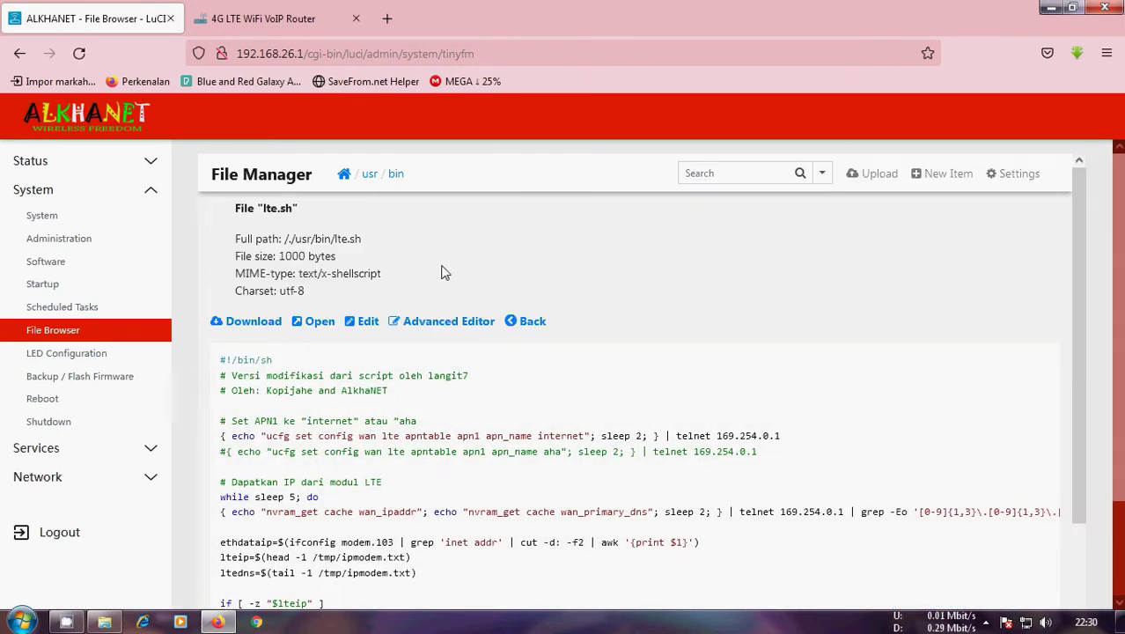
In lte.sh, uncomment the aha APN echo line and comment out the internet line
click(370, 322)
scroll(430, 283, down, 4)
scroll(352, 308, up, 4)
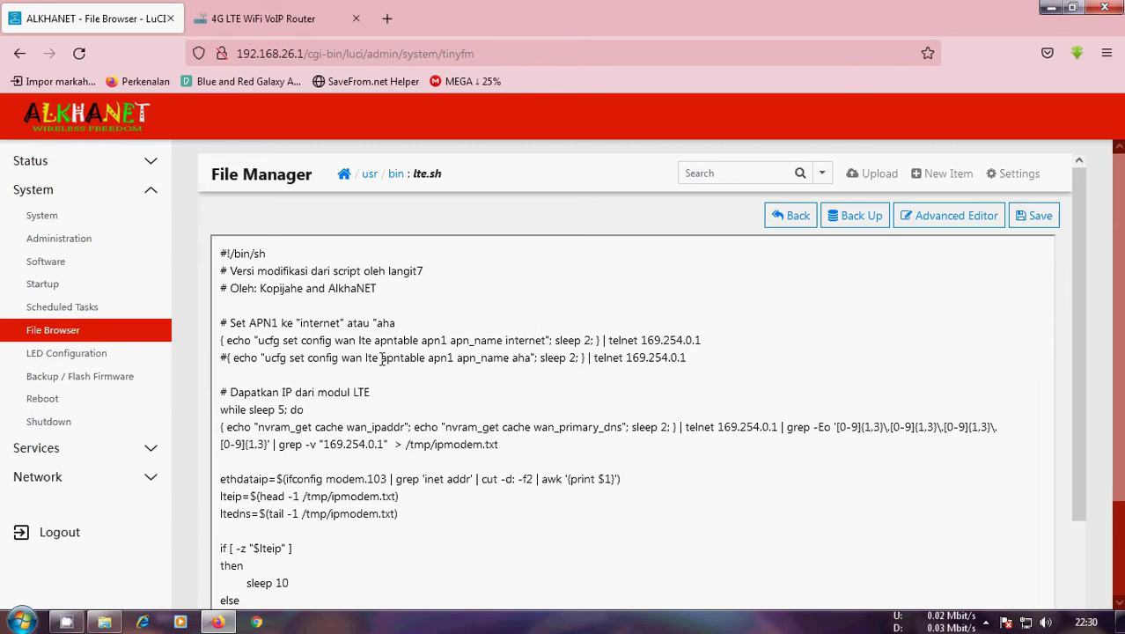
click(226, 355)
key(BackSpace)
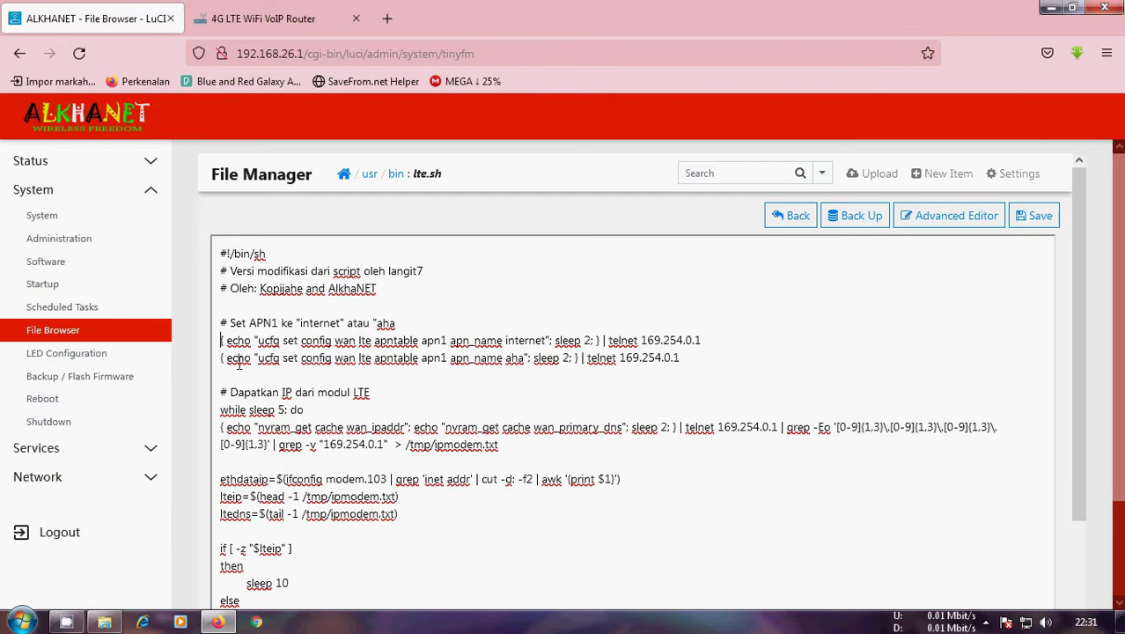
text(#)
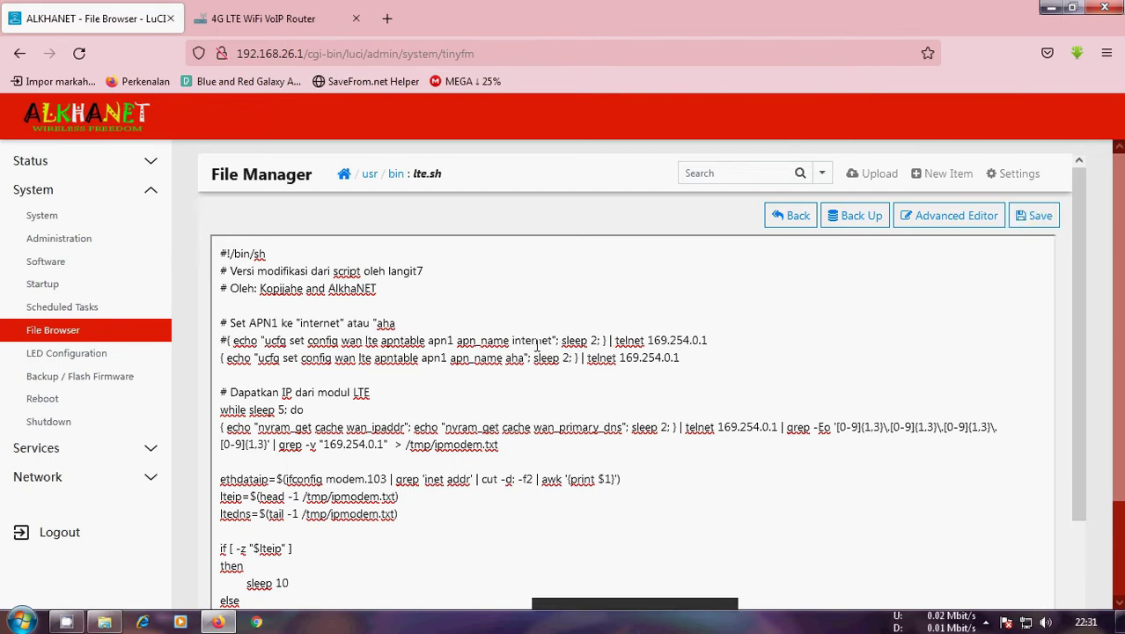
Save the edited lte.sh and return to the file view
scroll(744, 405, down, 3)
scroll(744, 407, up, 3)
click(1024, 220)
click(795, 217)
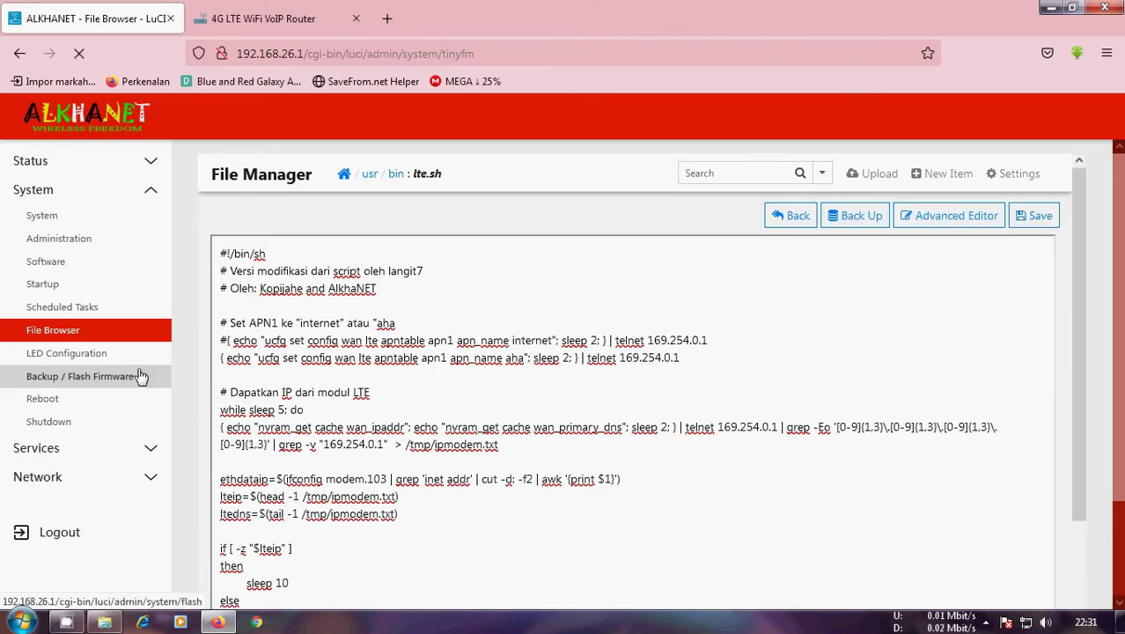
scroll(264, 380, down, 2)
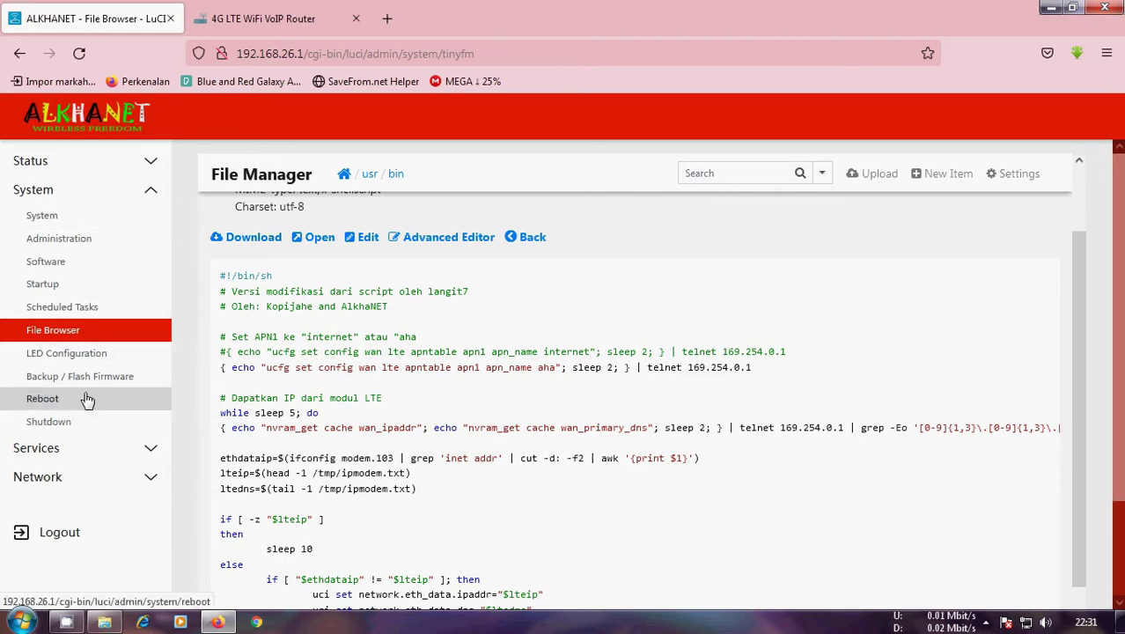
Open Status > Overview and close the 4G LTE WiFi VoIP Router browser tab
click(91, 167)
click(53, 187)
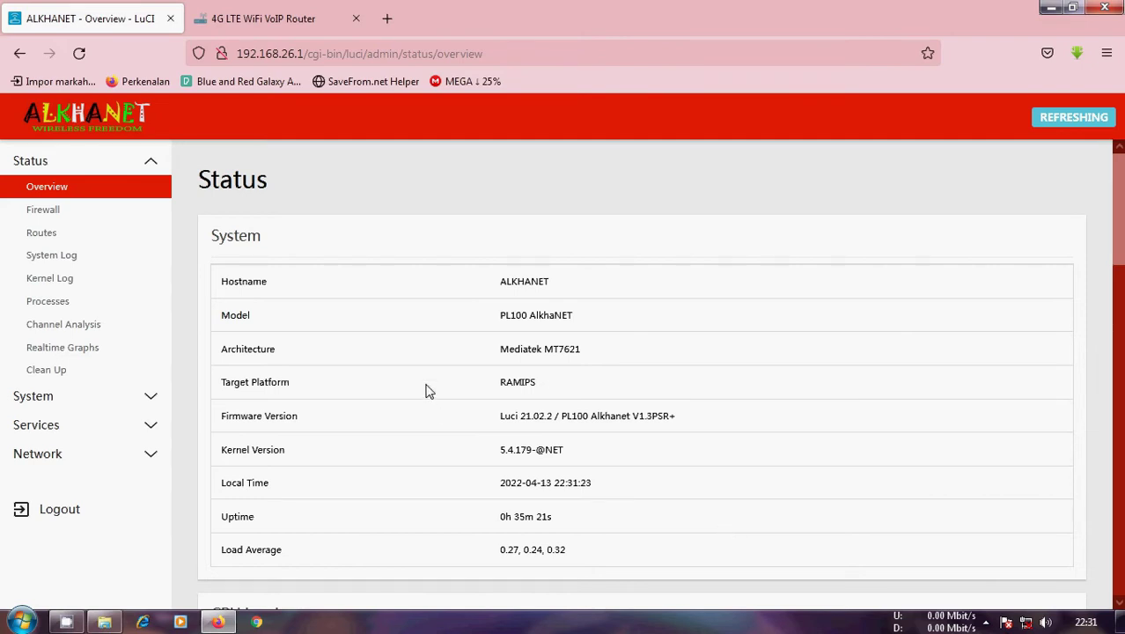
scroll(718, 402, down, 1)
scroll(329, 465, up, 1)
click(356, 18)
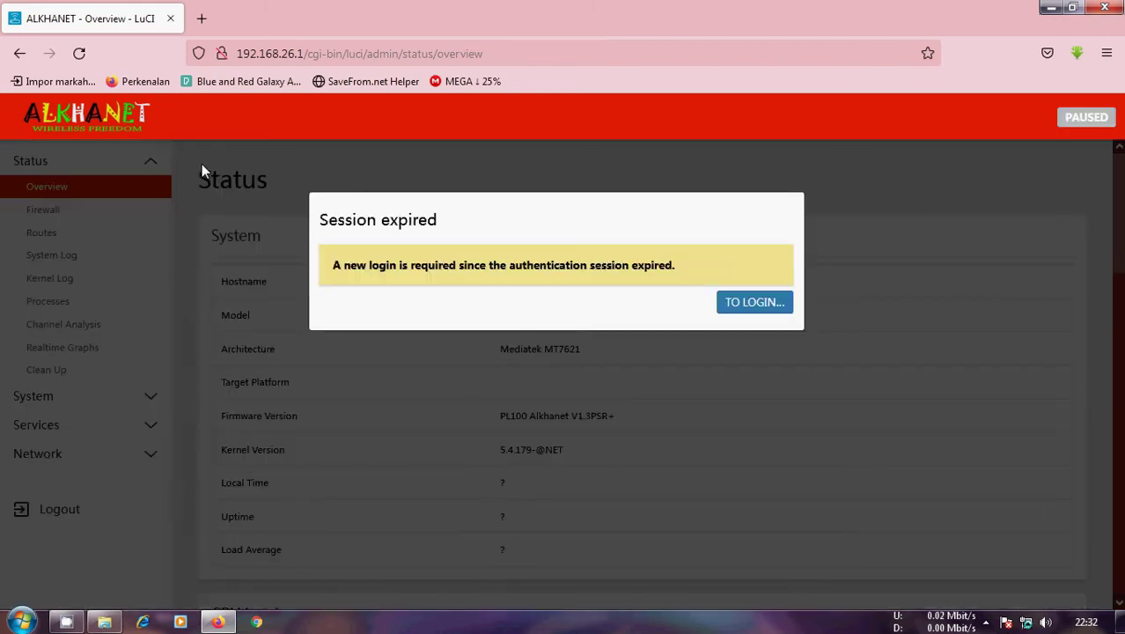
Log back in after the expired session and open Services > Terminal
click(759, 305)
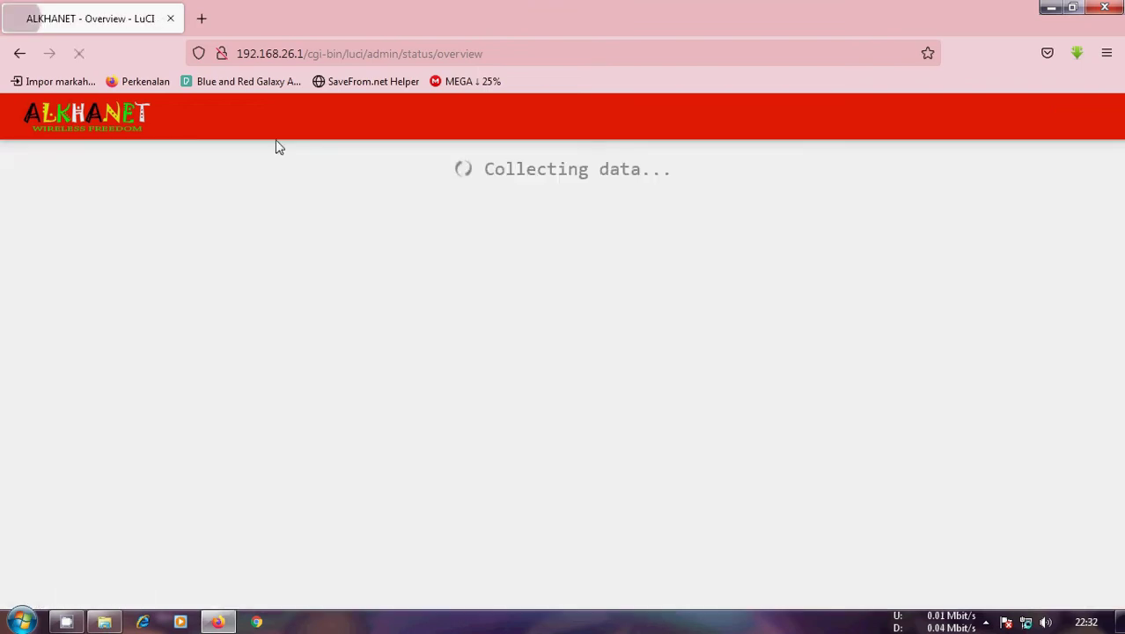
click(692, 396)
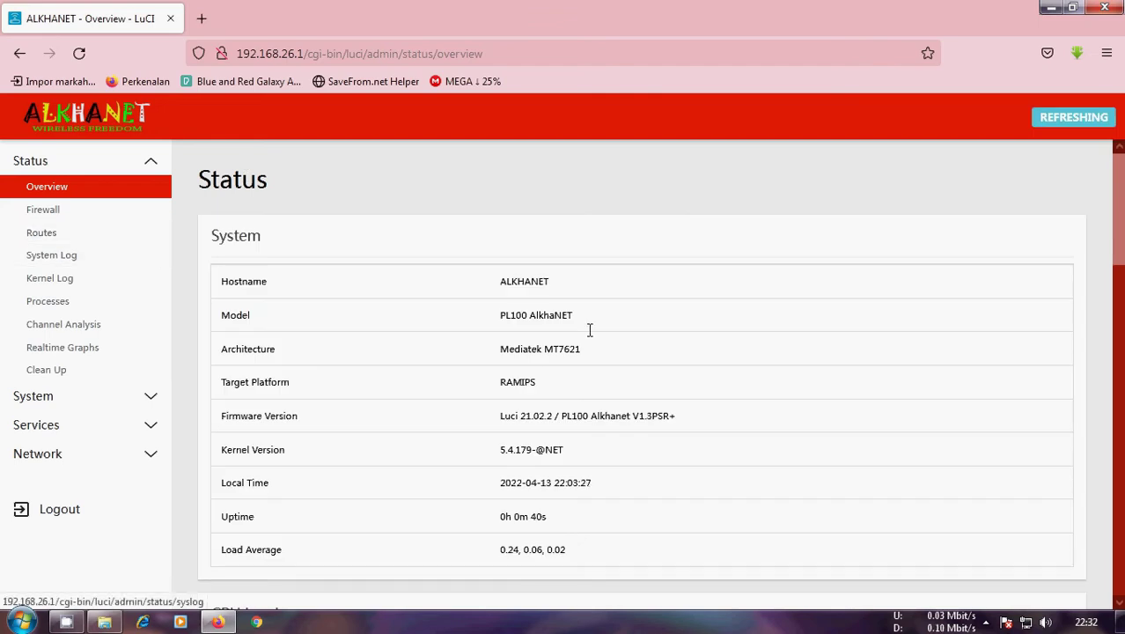
scroll(590, 330, down, 2)
click(103, 423)
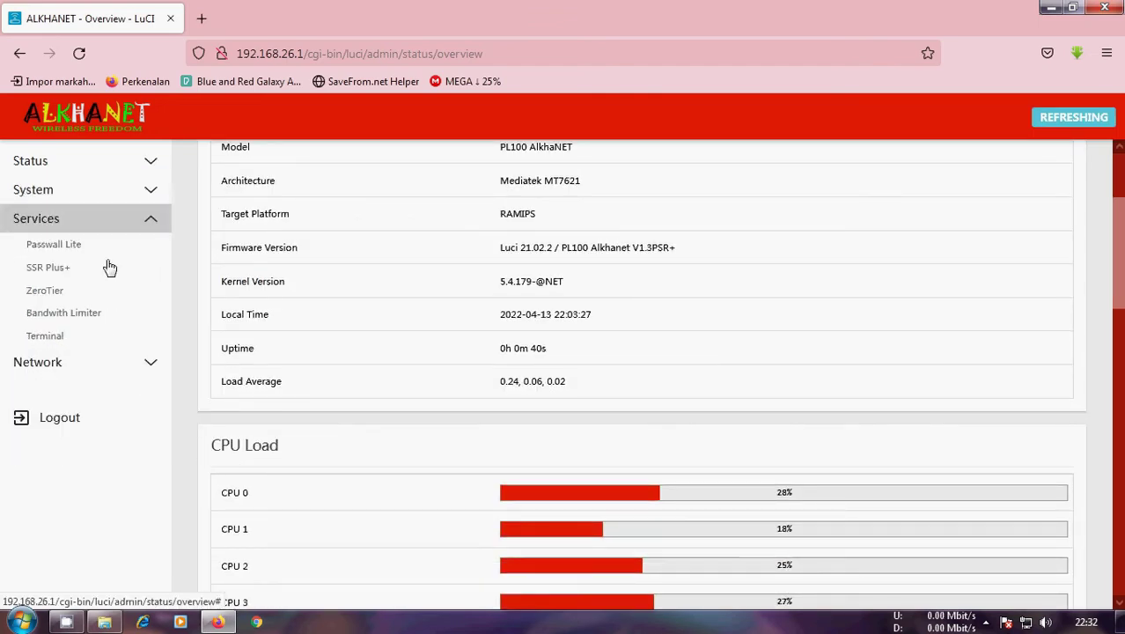
click(97, 335)
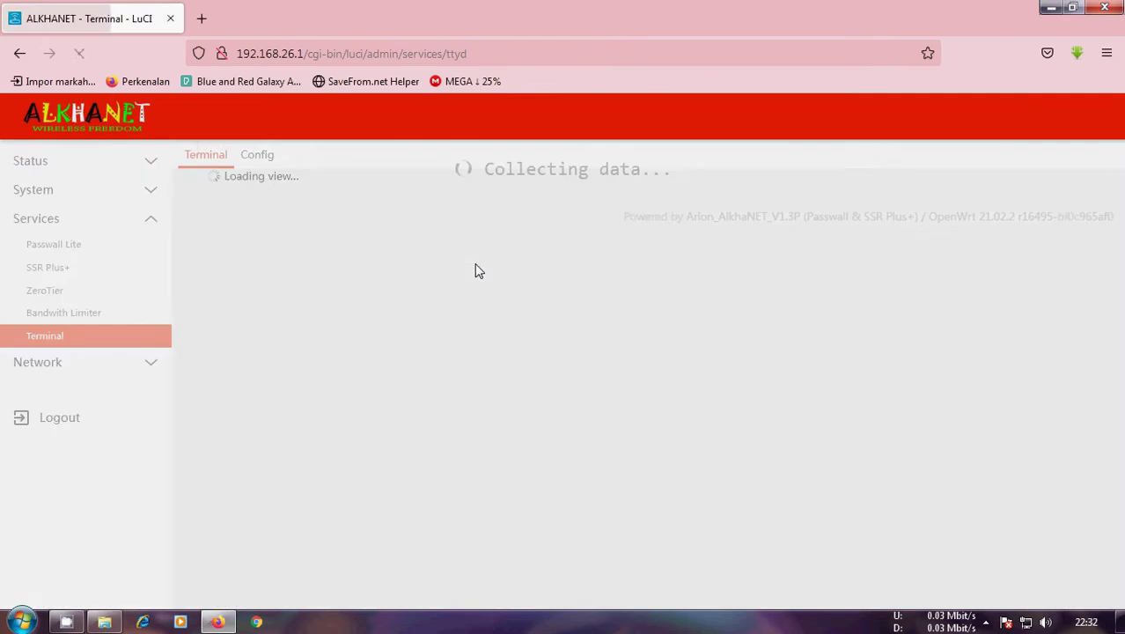
Telnet to the modem at 169.254.0.1 and enter cat /etc/config/ucfg_config
text(telnet 169.254.0.1)
key(Return)
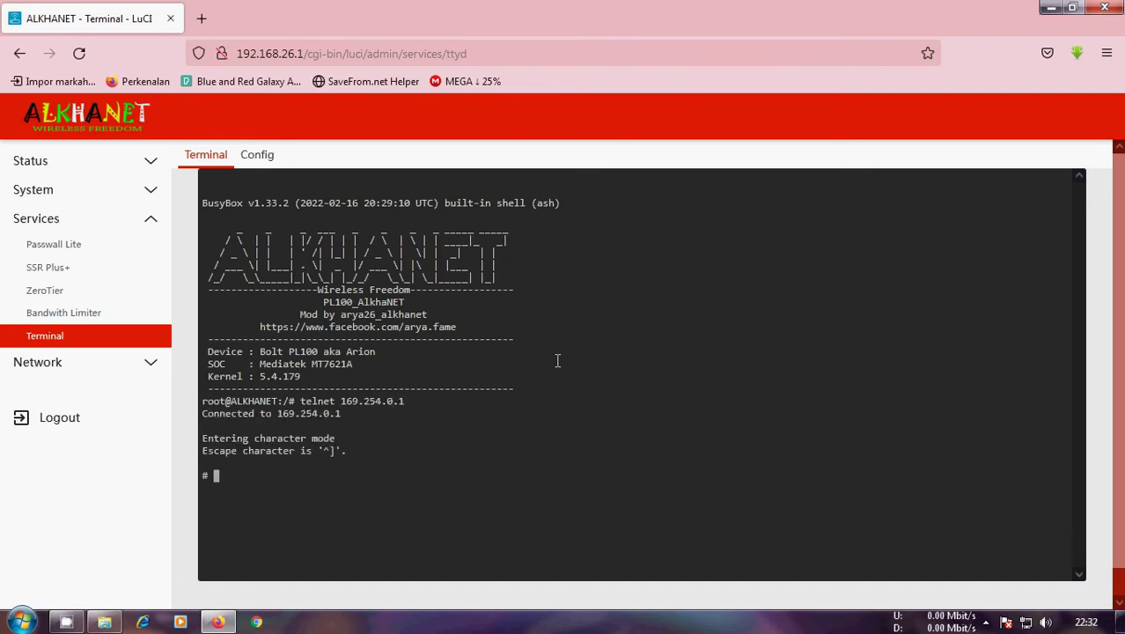
text(cat /etc/config)
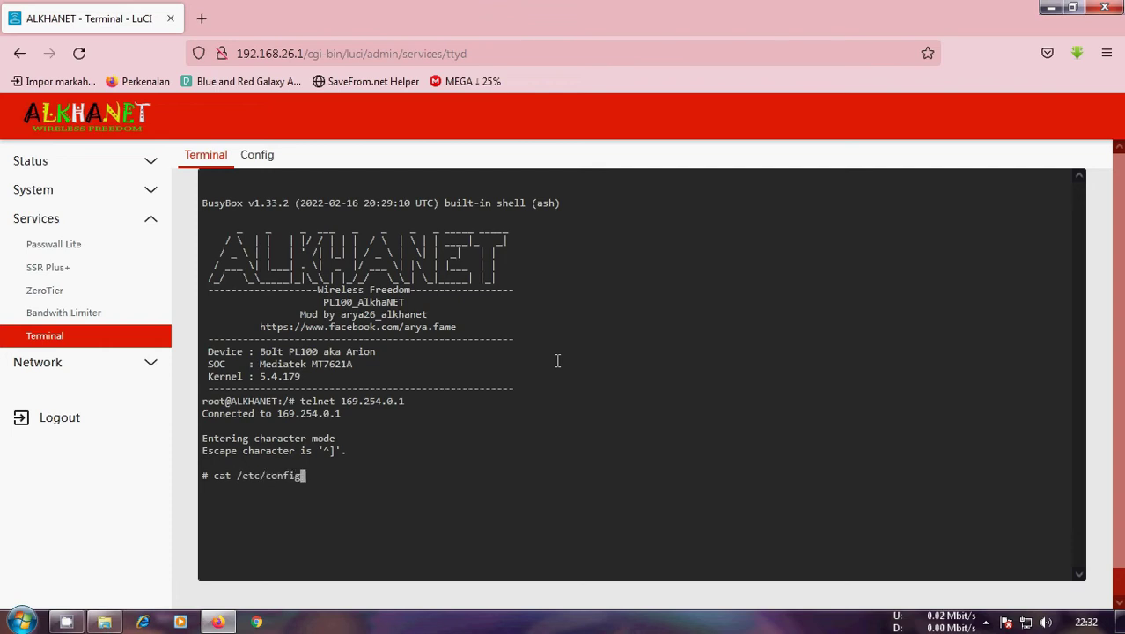
text(/ucfg_config)
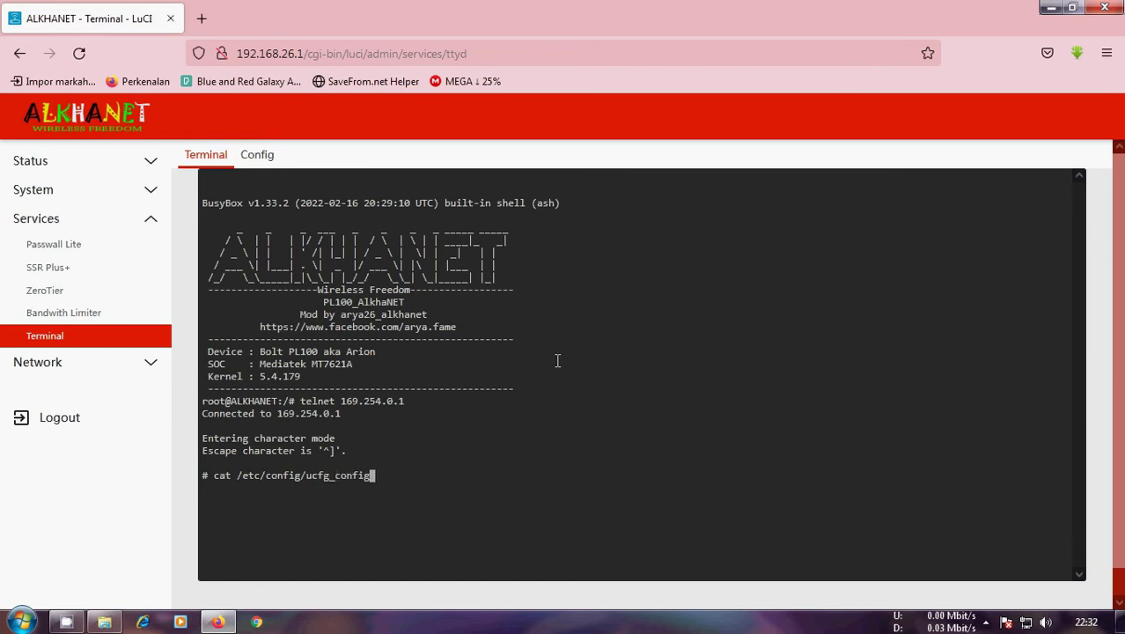
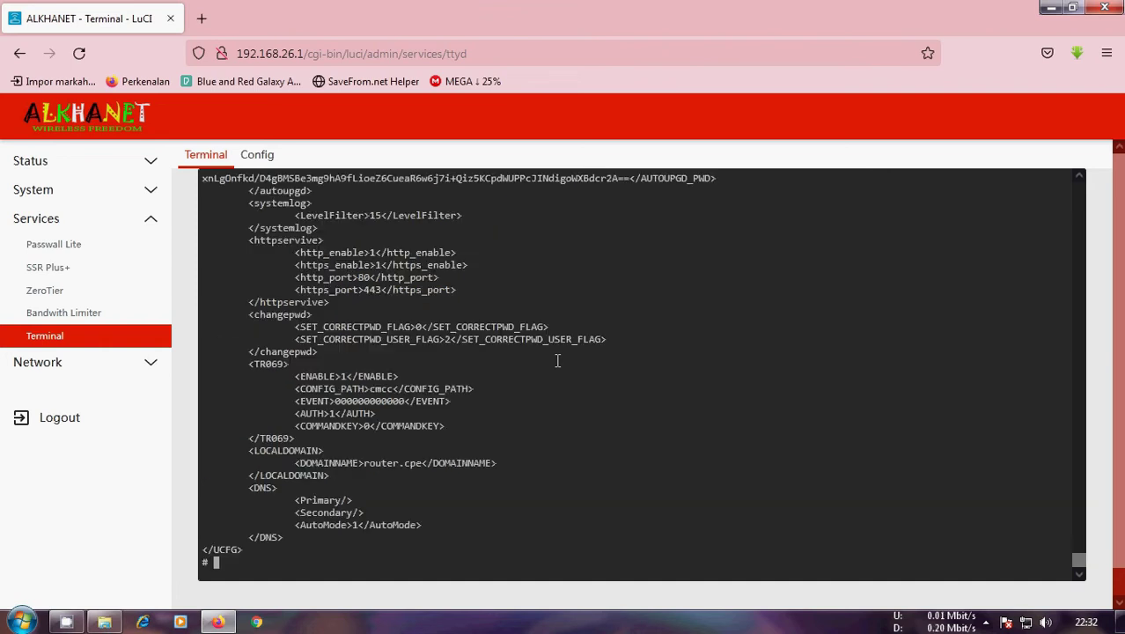
Scroll up the Terminal's modem config dump and copy the APN name 'aha'
scroll(202, 377, up, 15)
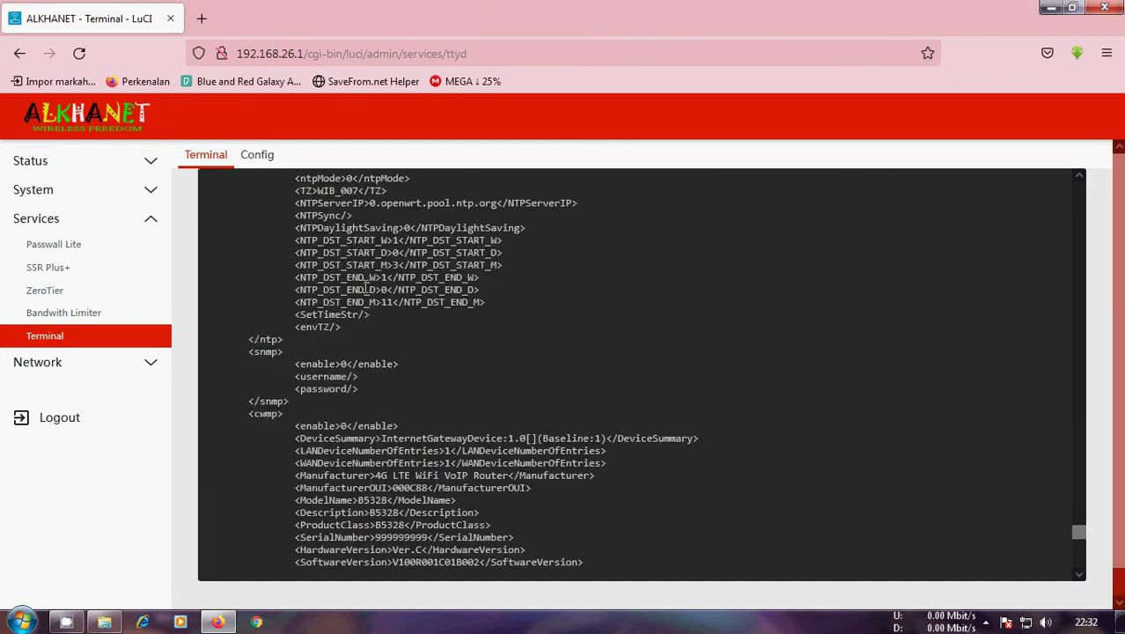
scroll(365, 286, up, 10)
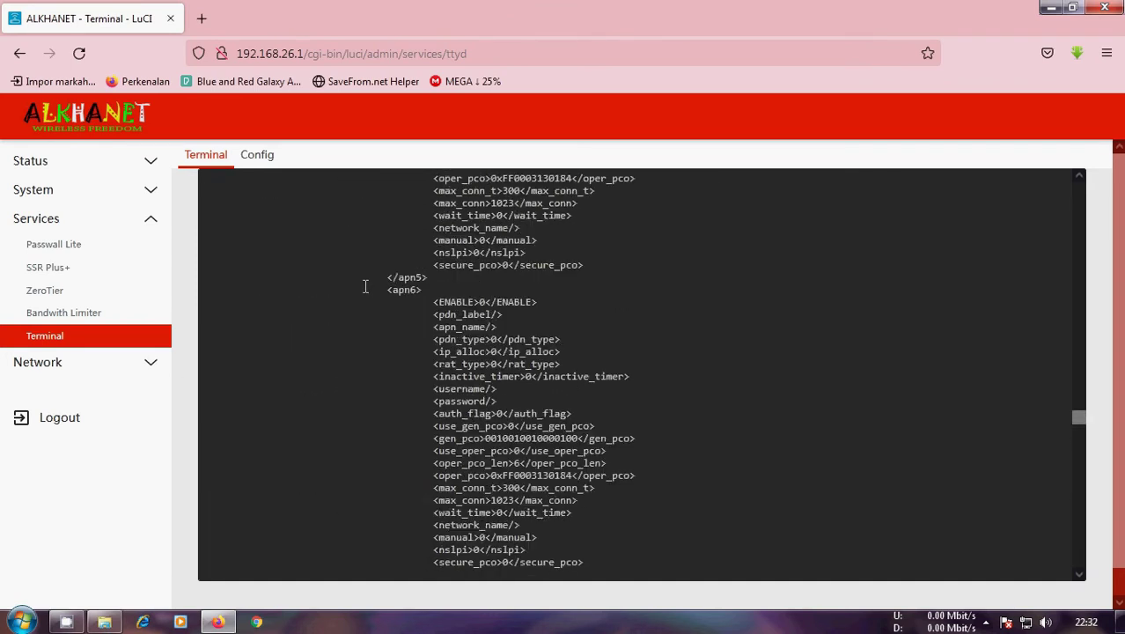
scroll(366, 287, up, 11)
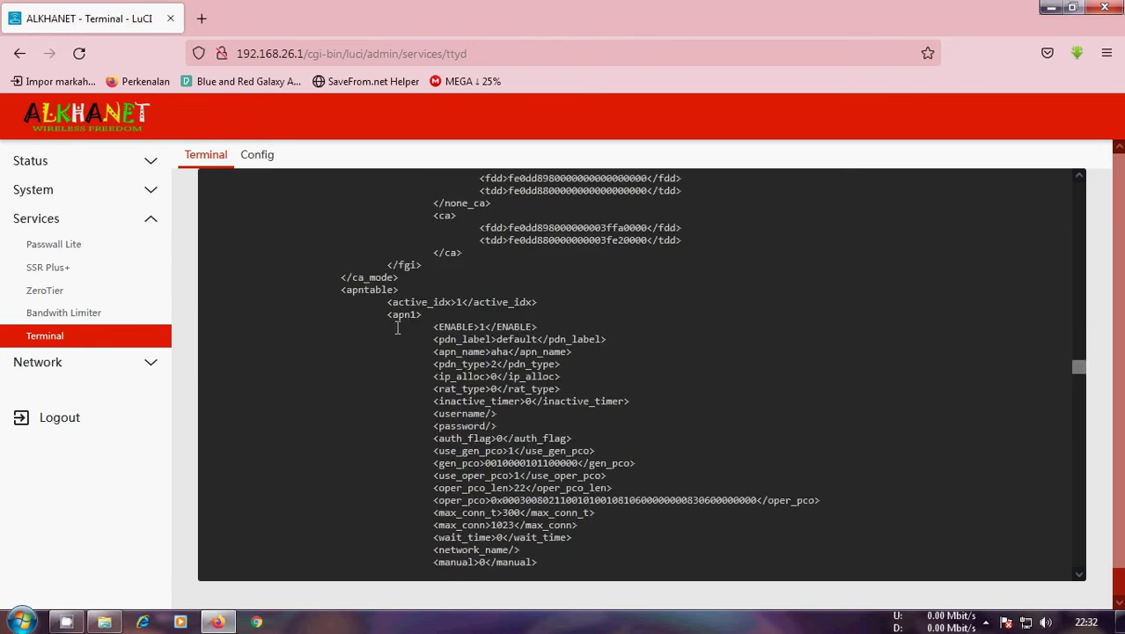
drag(507, 352, 494, 352)
click(760, 348)
Head for Services > Passwall Lite, which raises a leave-page confirmation
scroll(438, 369, down, 2)
scroll(437, 369, up, 7)
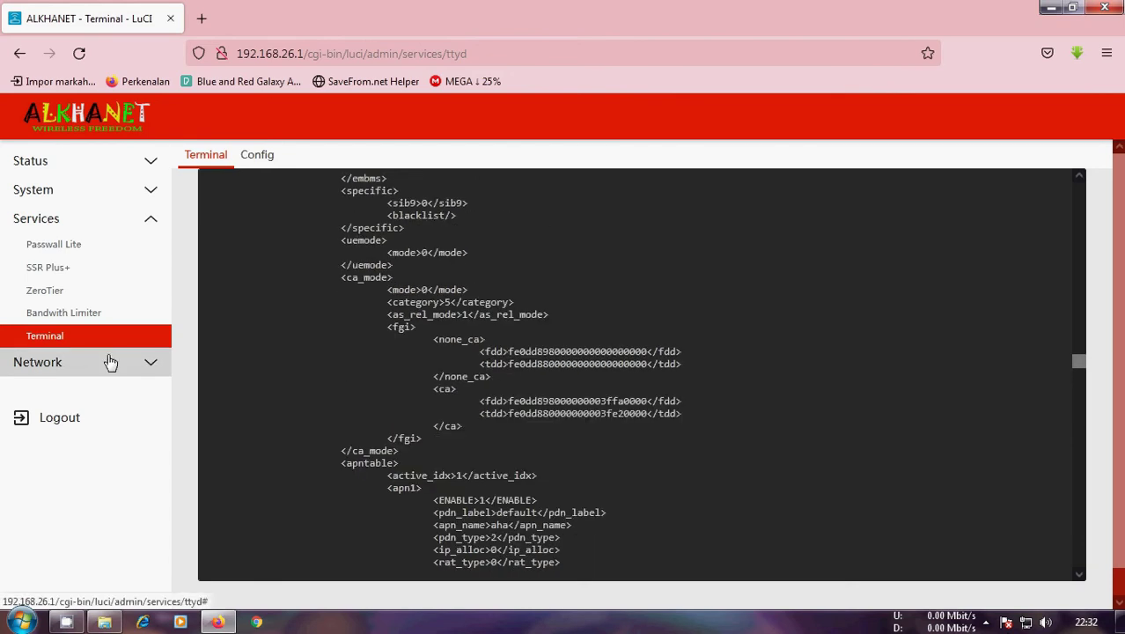
scroll(210, 326, down, 2)
scroll(210, 326, up, 12)
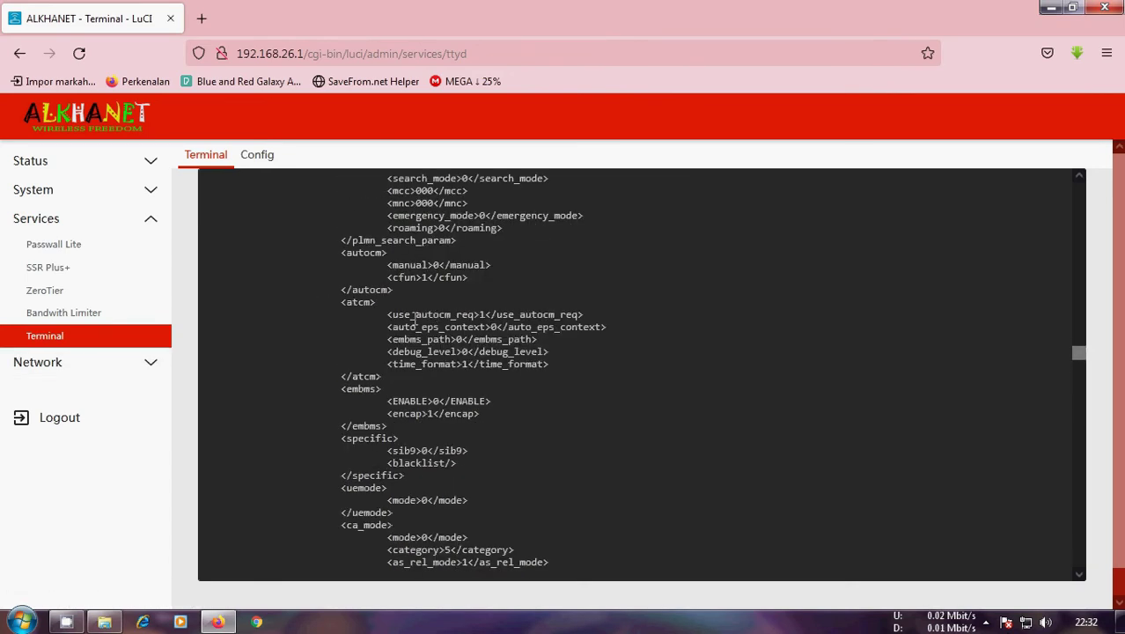
click(119, 246)
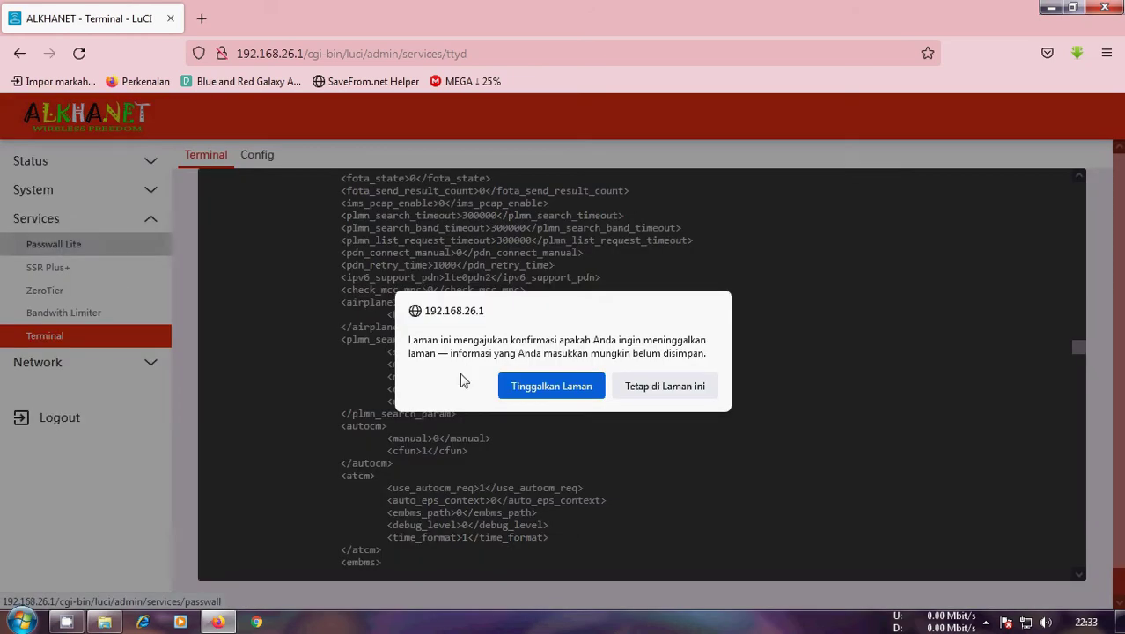
Confirm leaving the Terminal for Passwall Lite Basic Settings and open a new blank tab
click(517, 385)
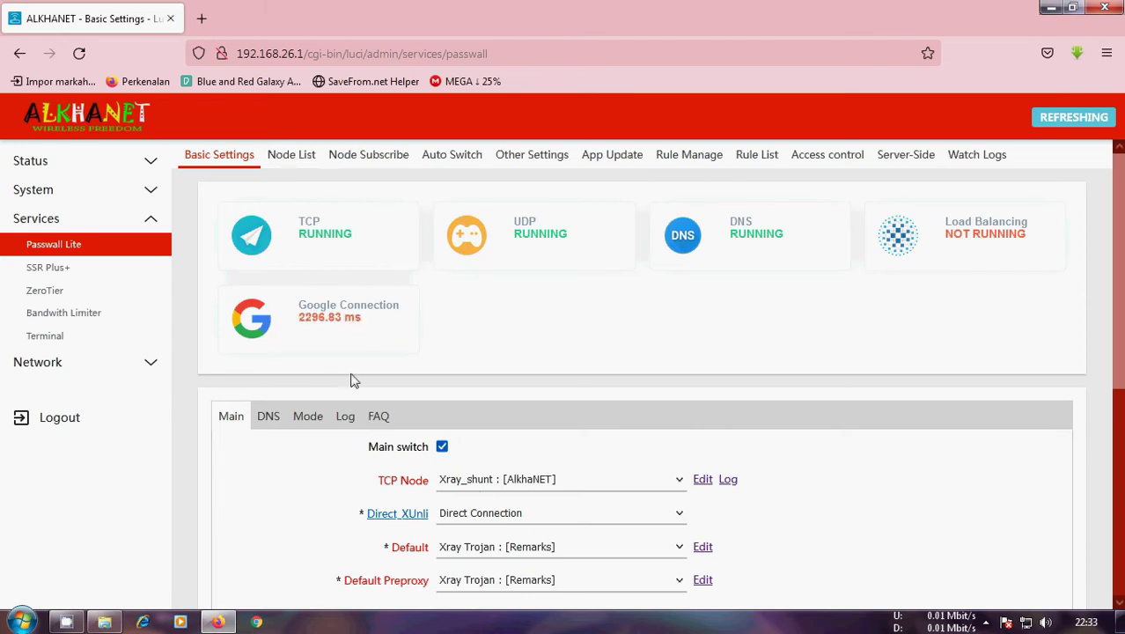
click(201, 18)
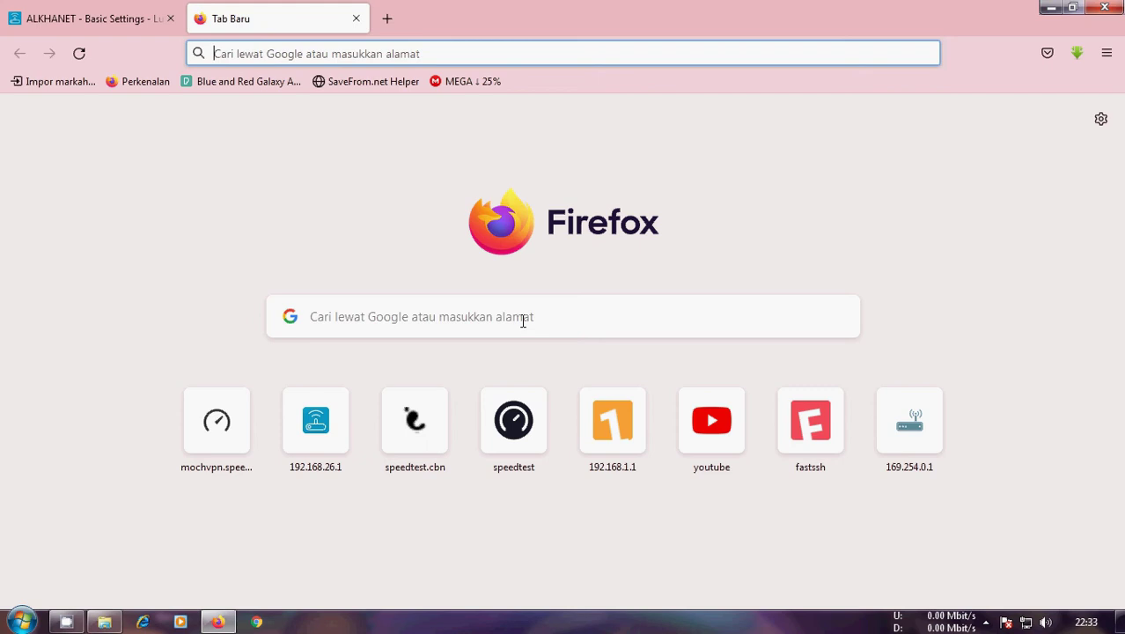
Search Google for 'my ip' using the suggestion
click(522, 320)
text(my i)
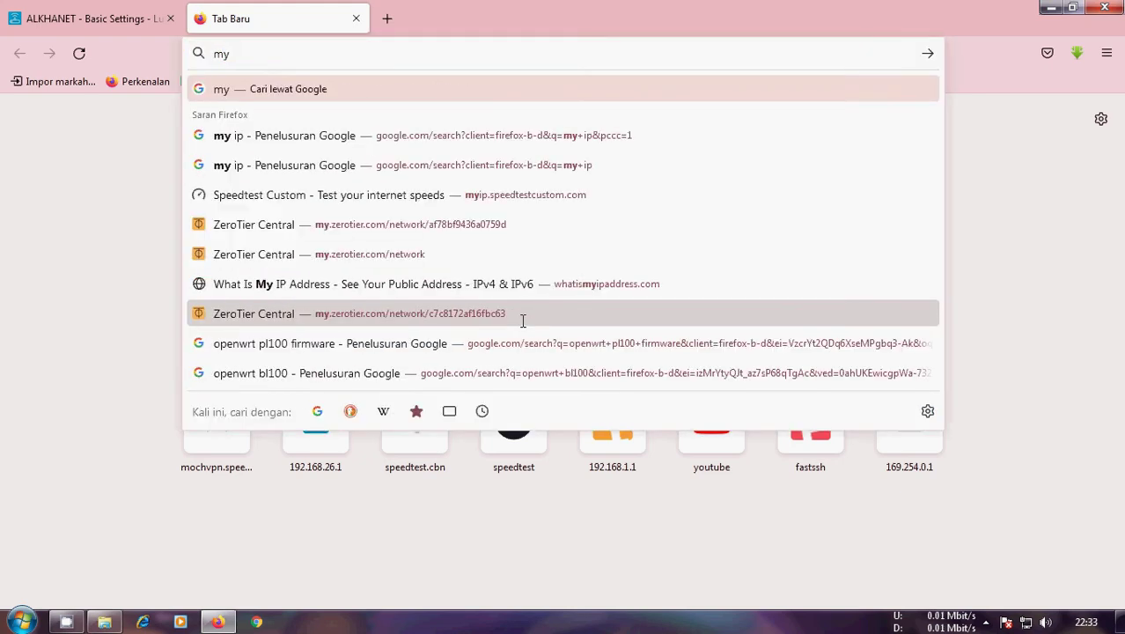
click(523, 321)
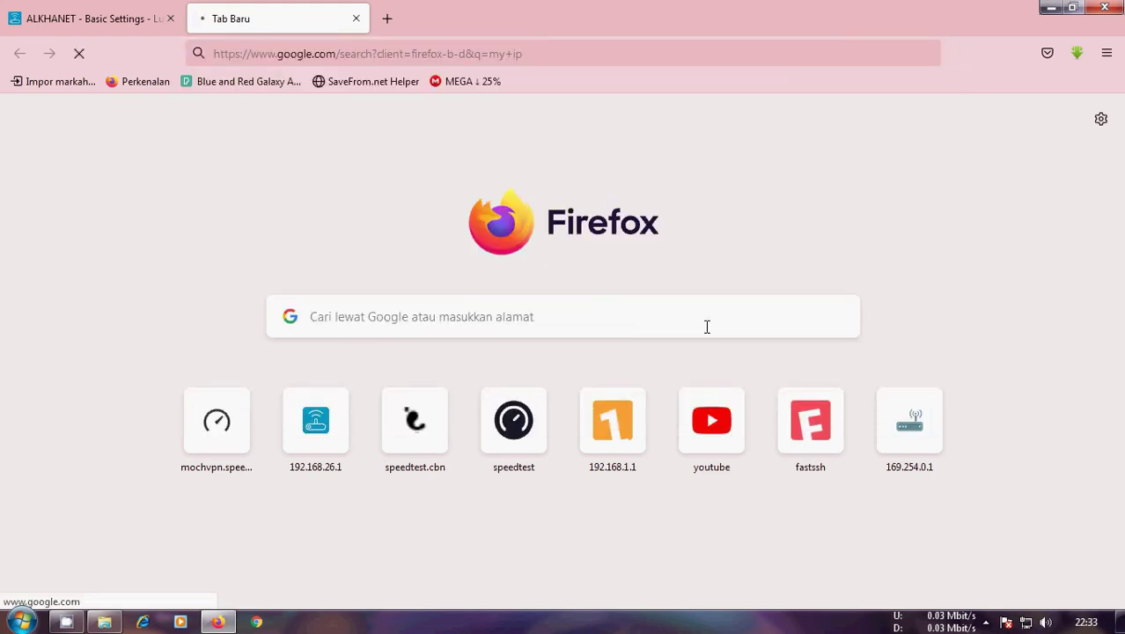
Look through the 'my ip' results, then switch back to the ALKHANET Passwall tab
scroll(442, 382, down, 5)
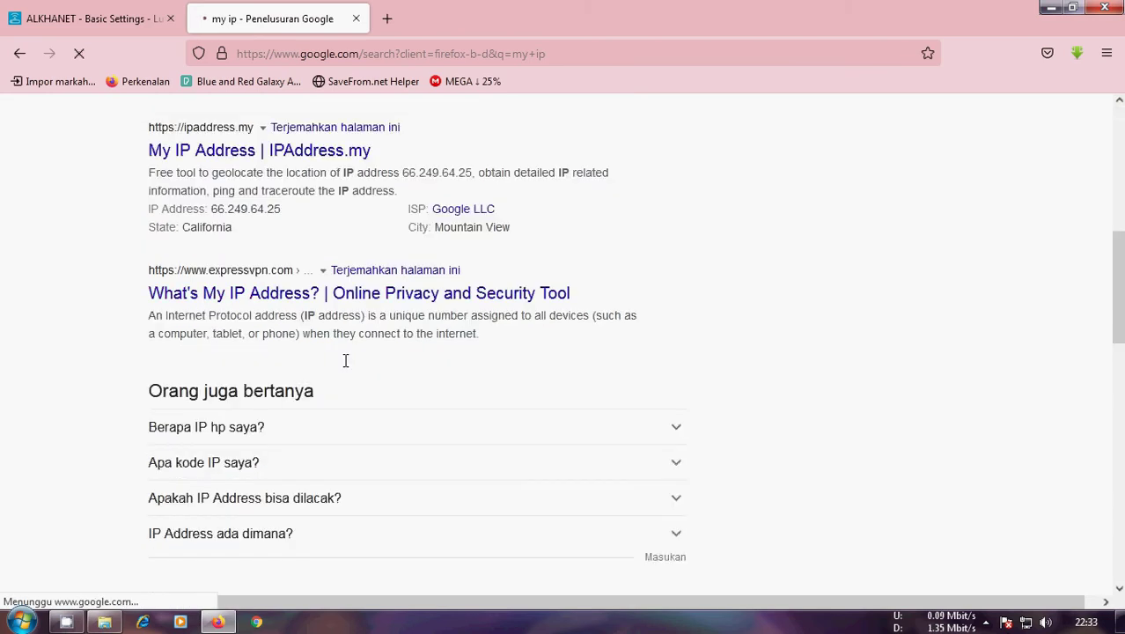
scroll(344, 359, up, 2)
scroll(318, 261, up, 3)
scroll(296, 253, down, 7)
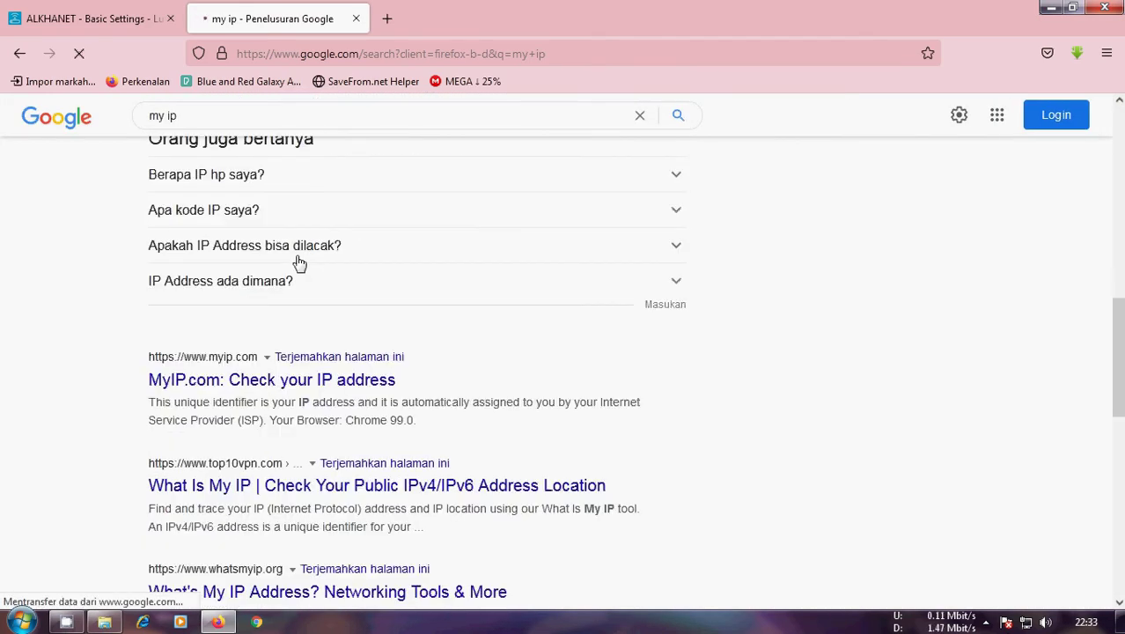
scroll(281, 258, up, 6)
scroll(281, 258, up, 3)
click(88, 18)
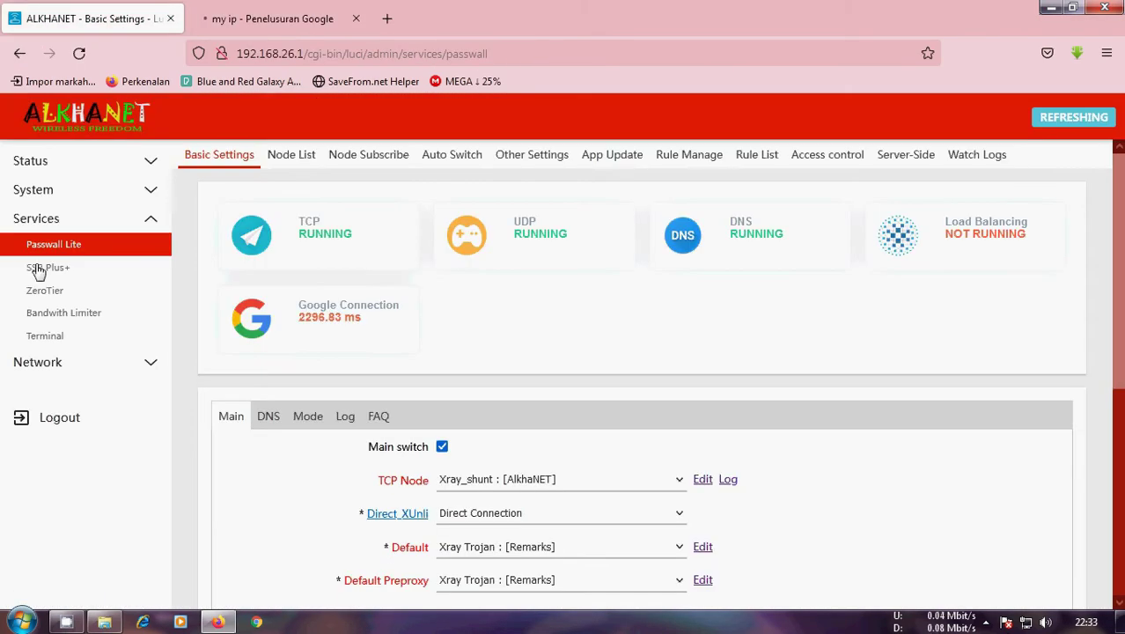
Run the myip command in LuCI's Terminal
click(40, 315)
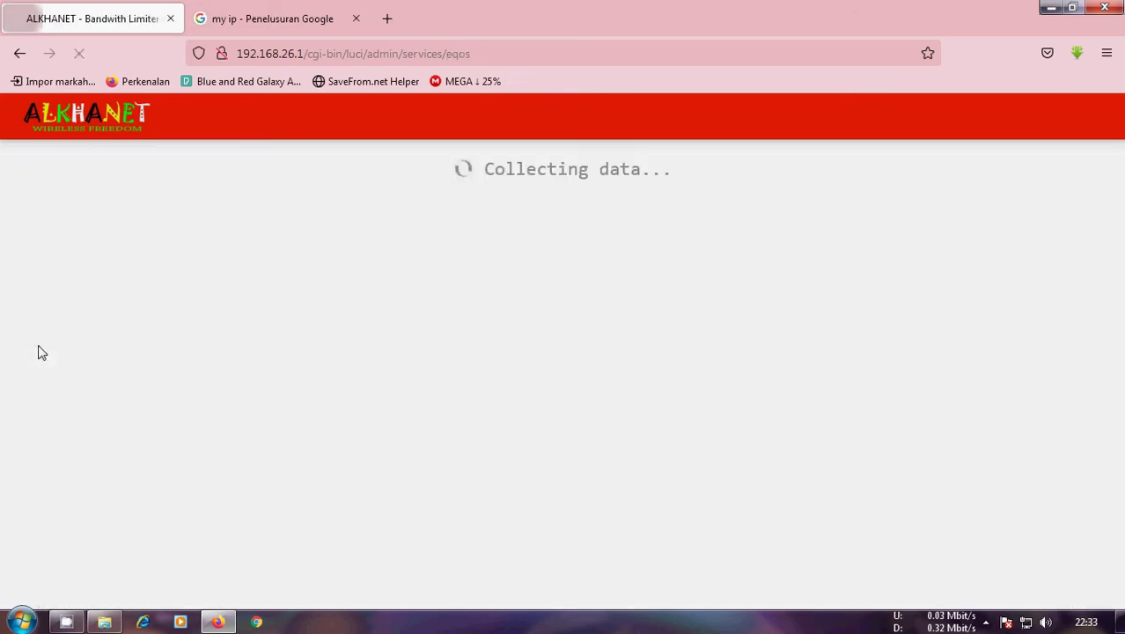
click(39, 345)
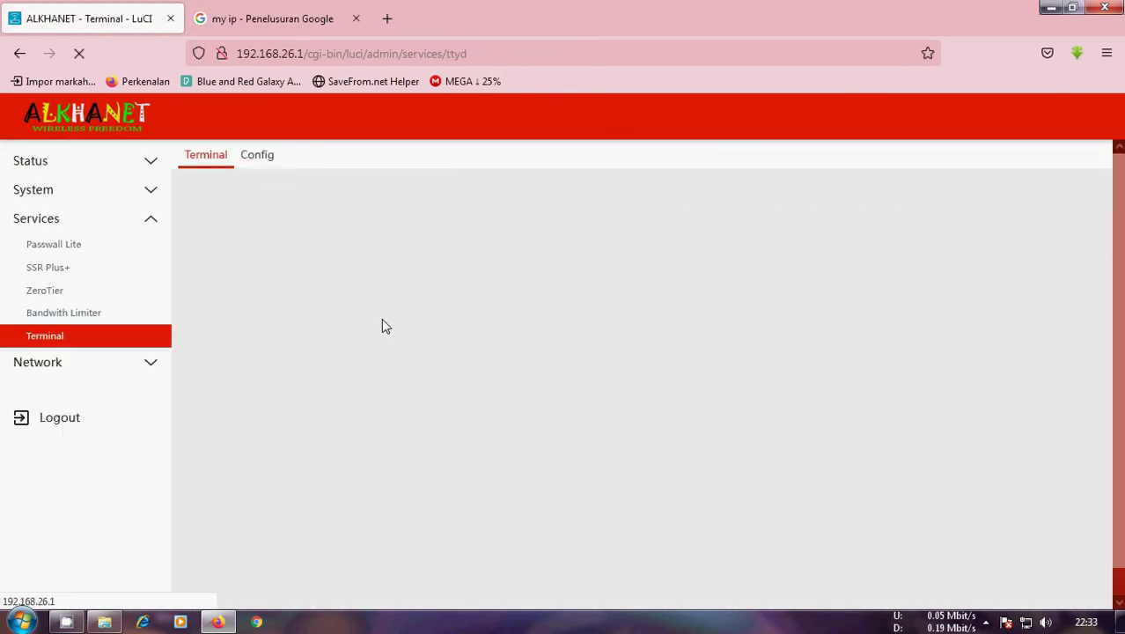
text(myip)
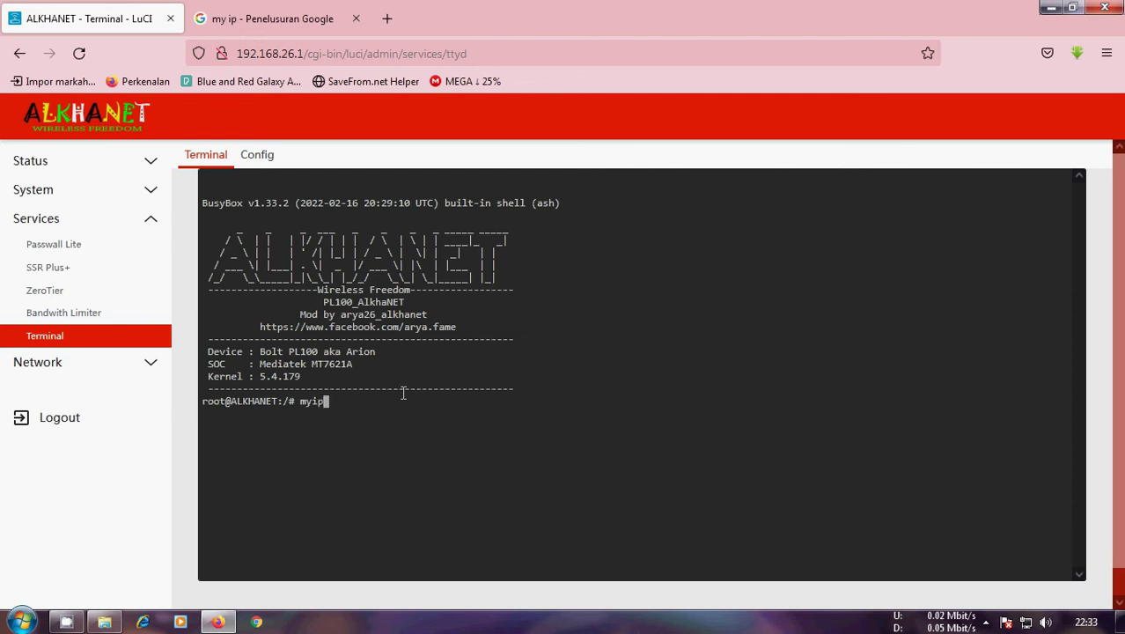
key(Return)
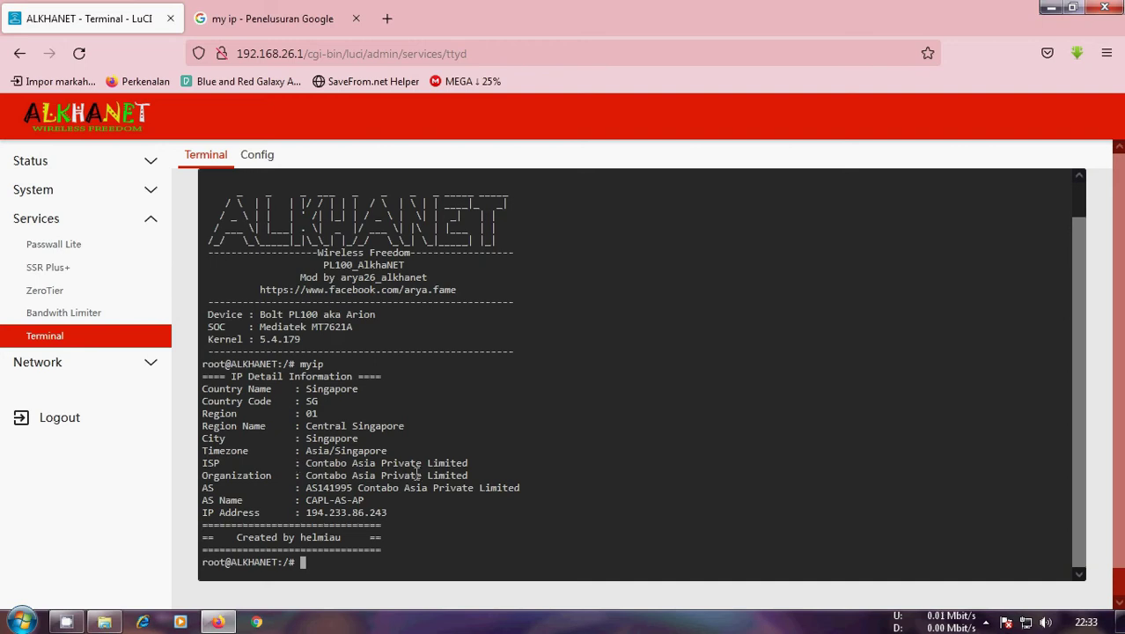
Inspect the Singapore Contabo IP details, close the Google tab and open a new tab
drag(417, 473, 542, 474)
click(500, 476)
scroll(362, 361, up, 1)
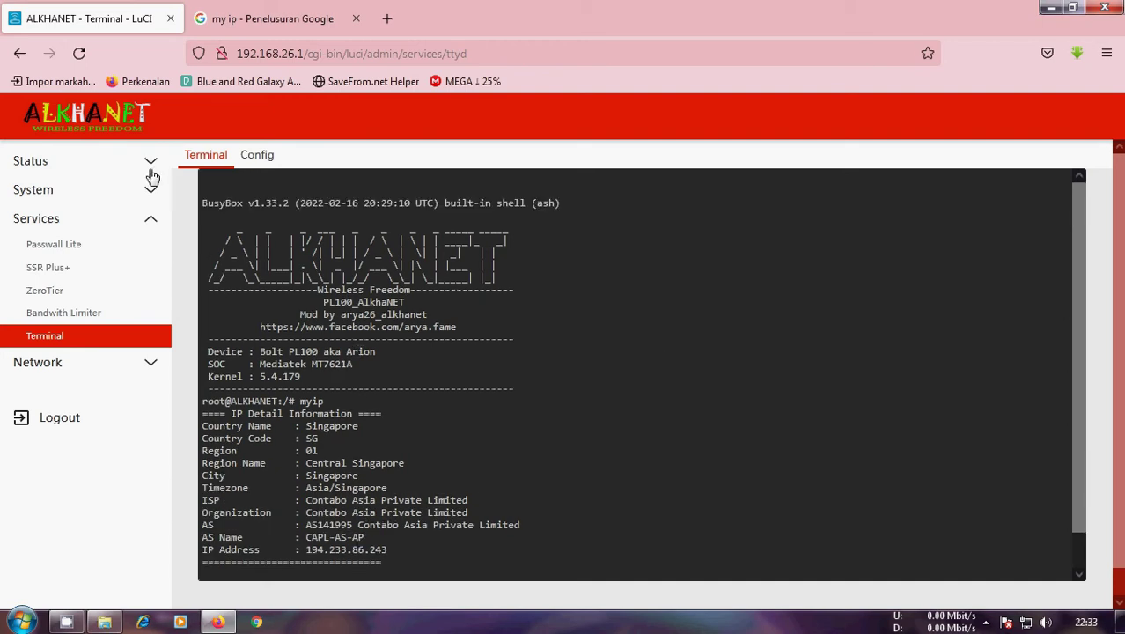
click(356, 19)
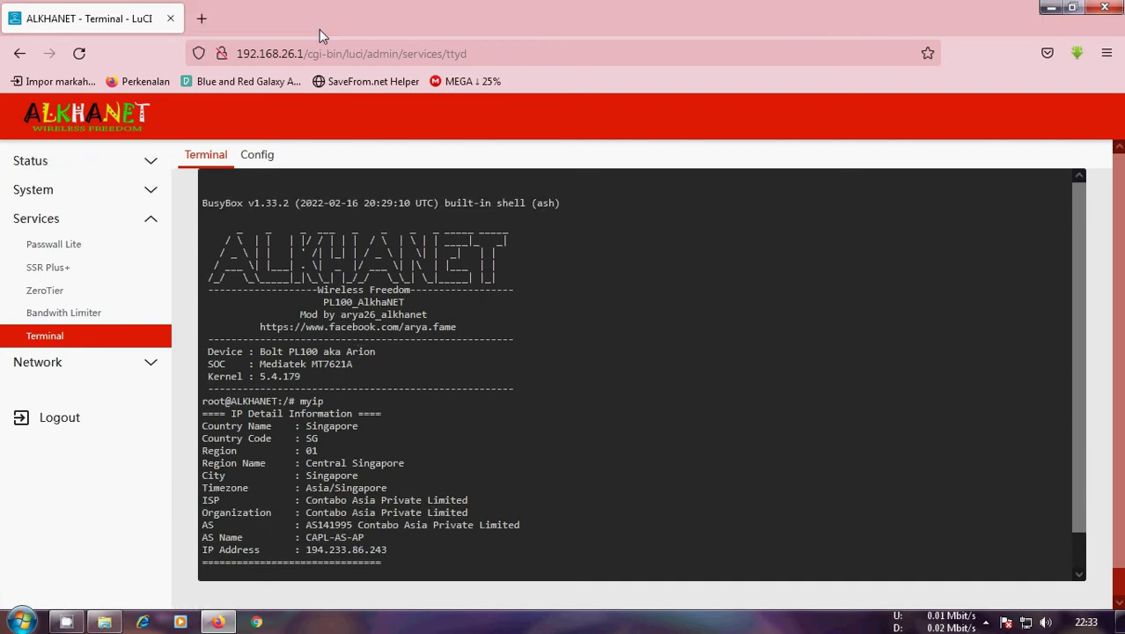
click(201, 18)
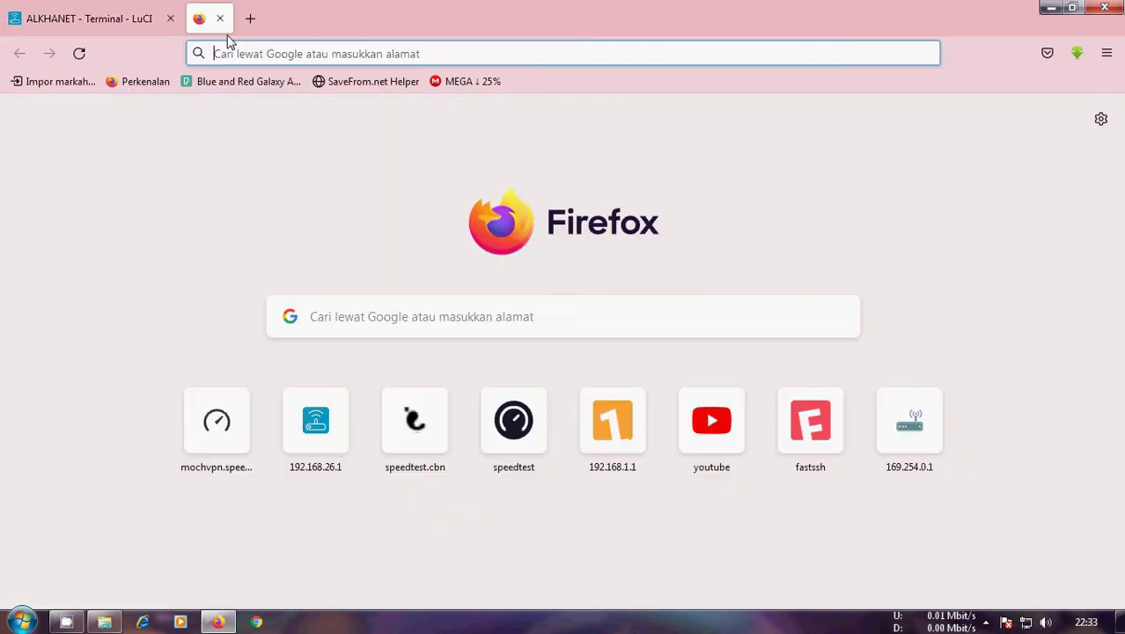
Load the mochvpn Speedtest Custom page and move LuCI from Terminal to Status Overview
click(225, 431)
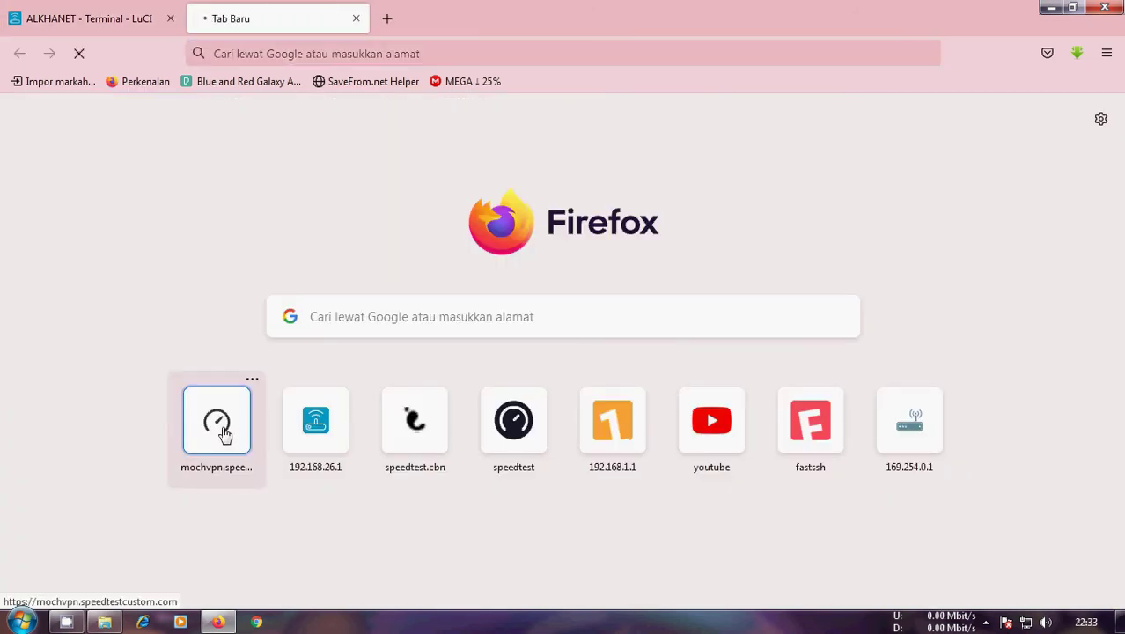
click(104, 16)
click(76, 161)
click(81, 377)
click(560, 384)
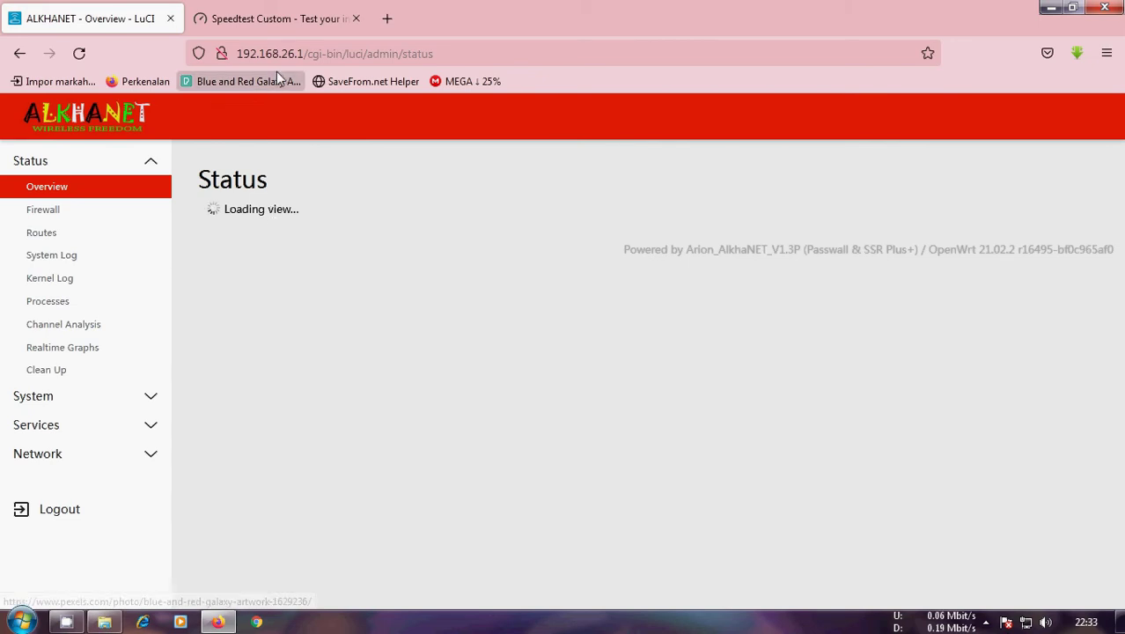
scroll(291, 159, down, 5)
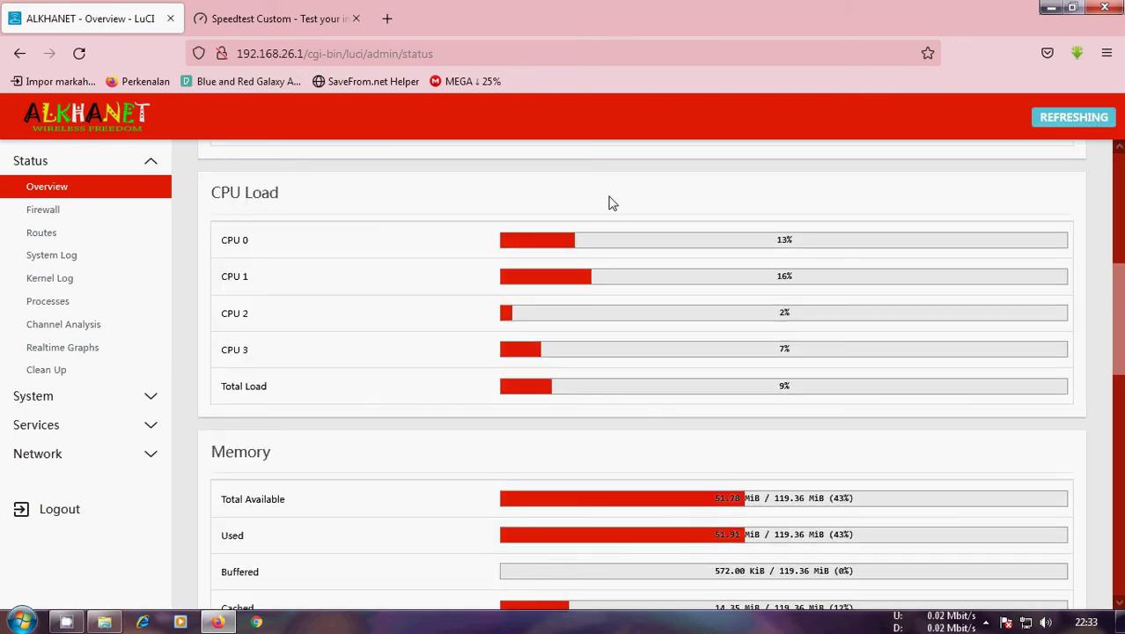
click(333, 18)
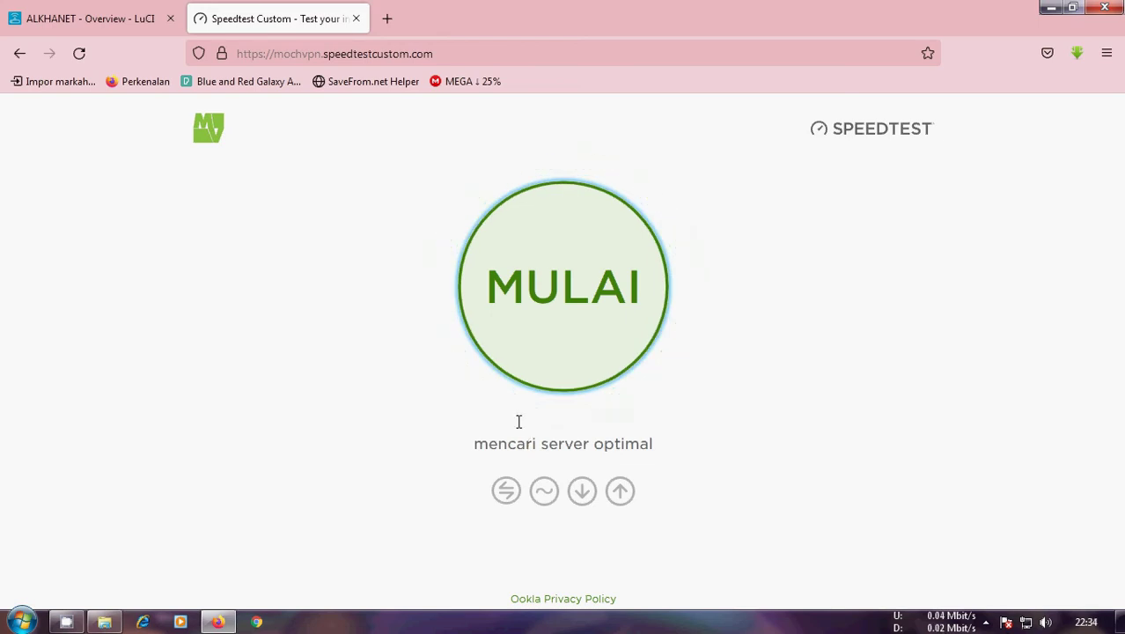
Start the speed test and check the router's CPU and memory load during download and upload
click(603, 283)
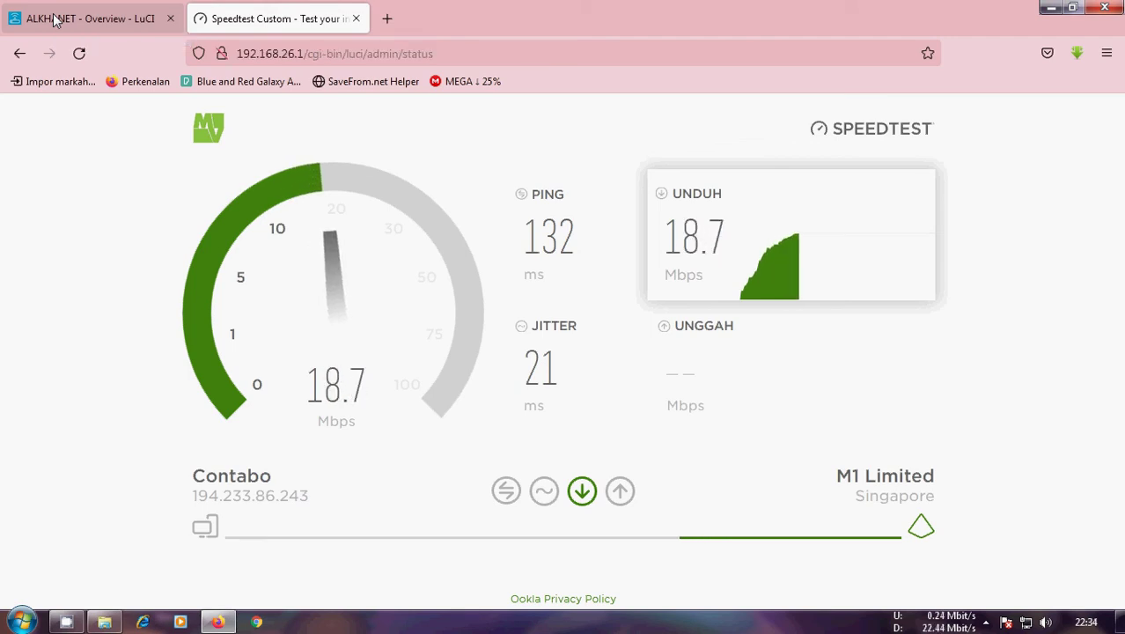
click(54, 20)
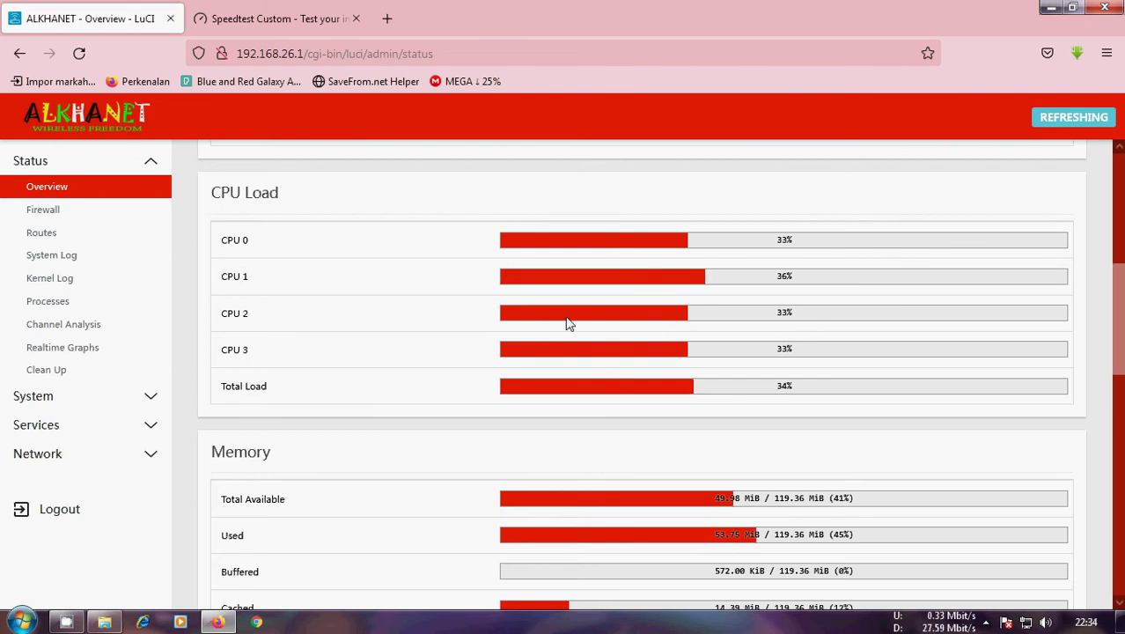
click(275, 18)
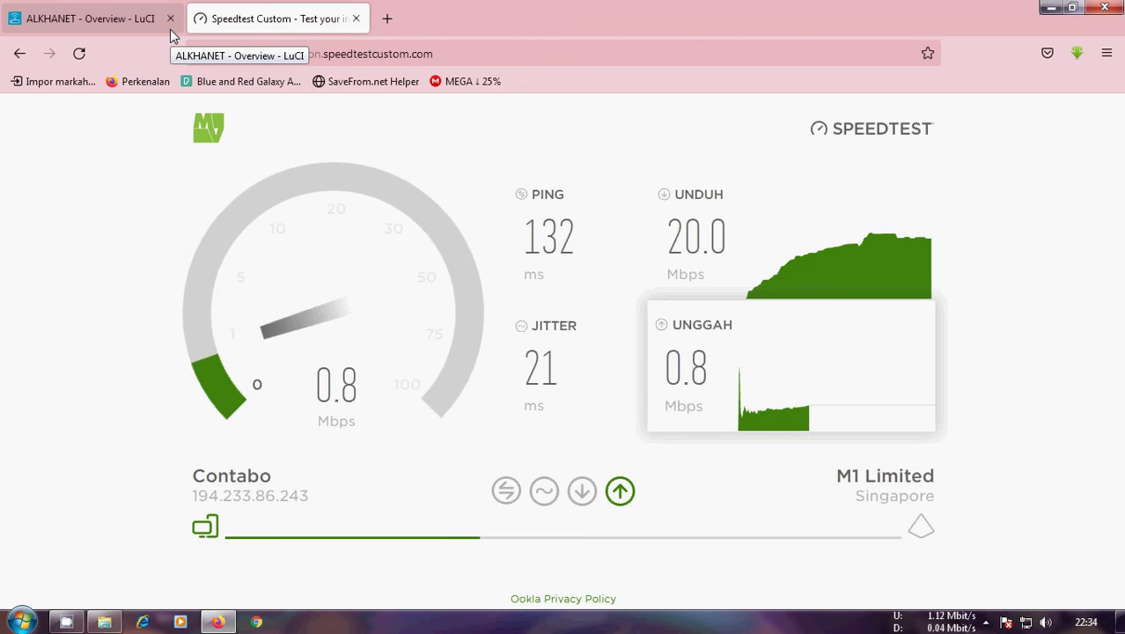
click(63, 20)
click(272, 19)
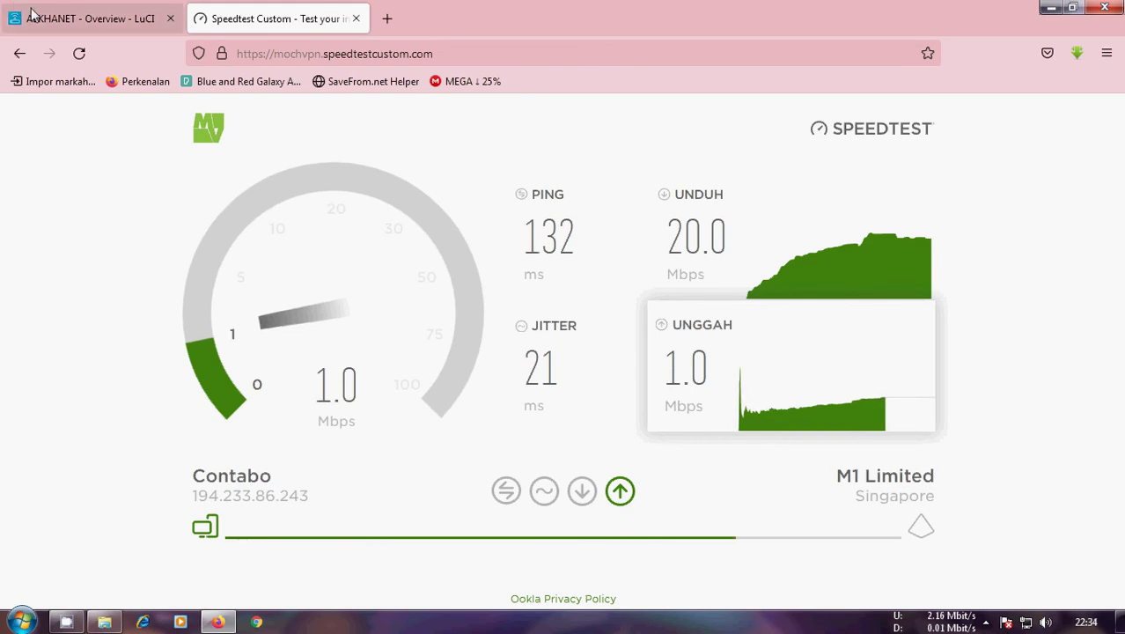
click(88, 19)
click(203, 8)
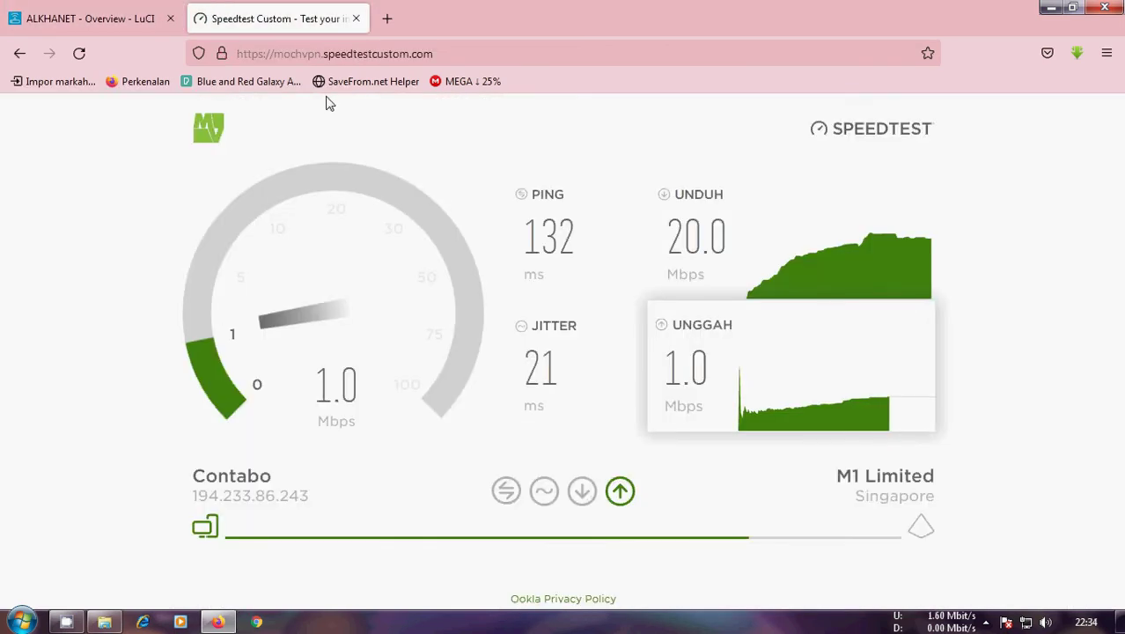
Recheck Status Overview as the test finishes: 132 ms ping, 20.0 Mbps down, 1.1 Mbps up
click(59, 12)
scroll(619, 301, down, 3)
scroll(642, 297, up, 3)
click(253, 24)
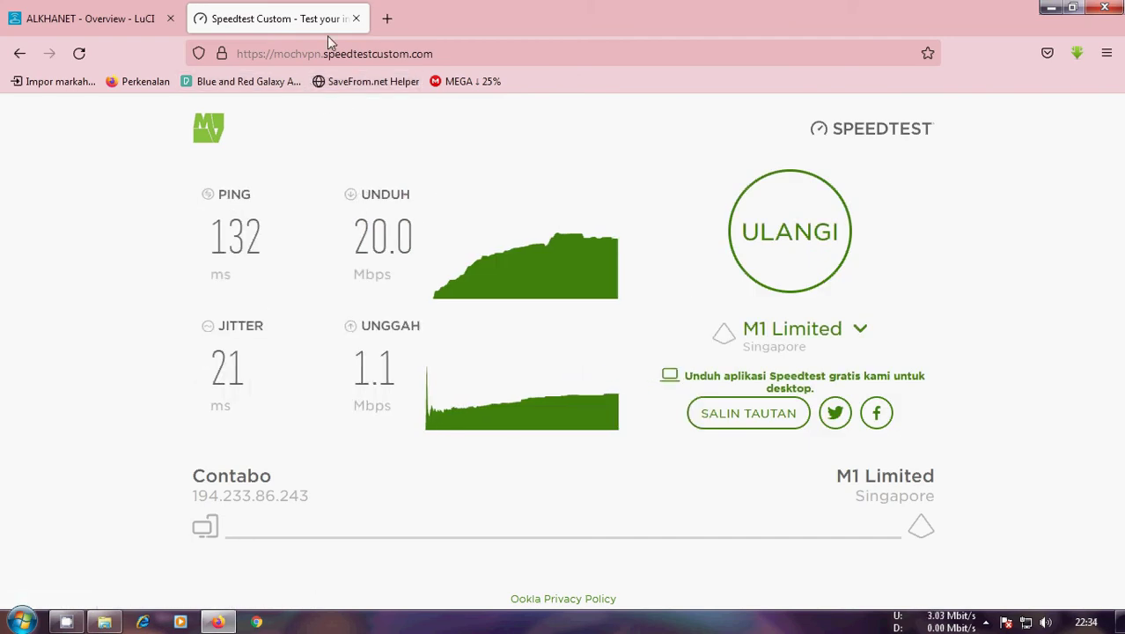
click(73, 19)
scroll(291, 336, down, 2)
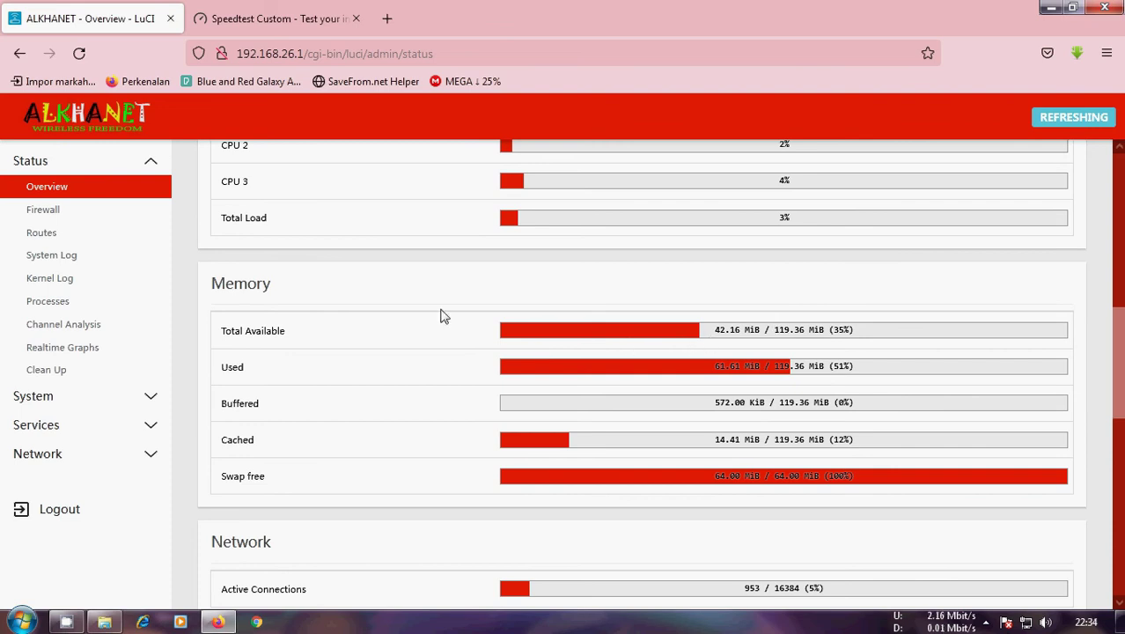
Open LuCI's System > Software page showing 29% (8.1 MB) free, then a new blank tab
click(274, 19)
key(ctrl+Tab)
scroll(440, 304, up, 2)
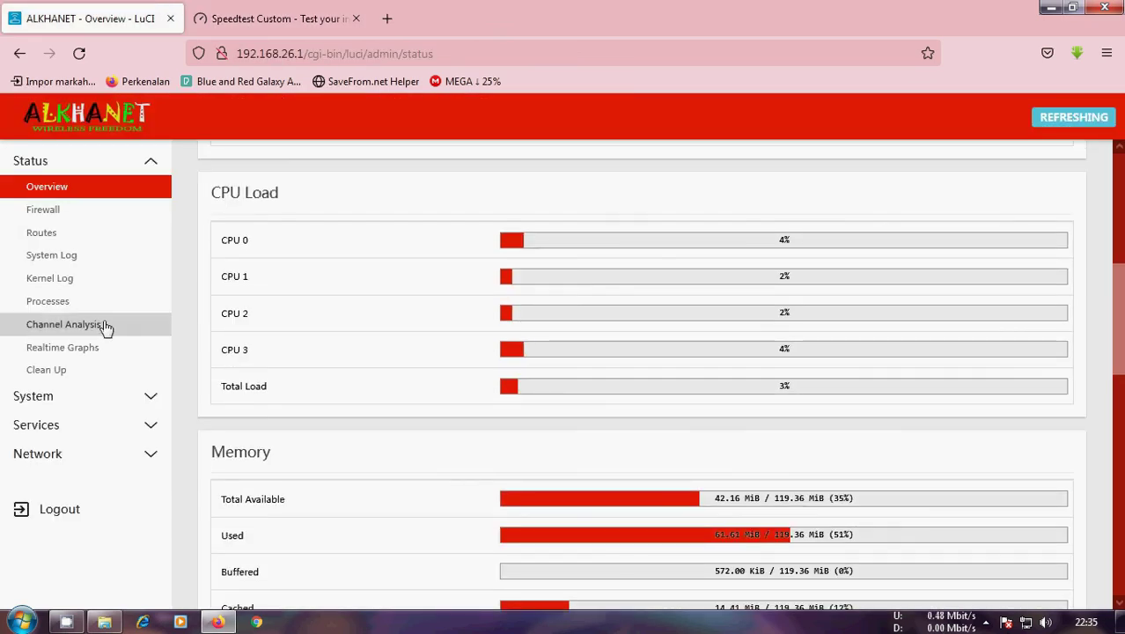
click(92, 396)
click(53, 262)
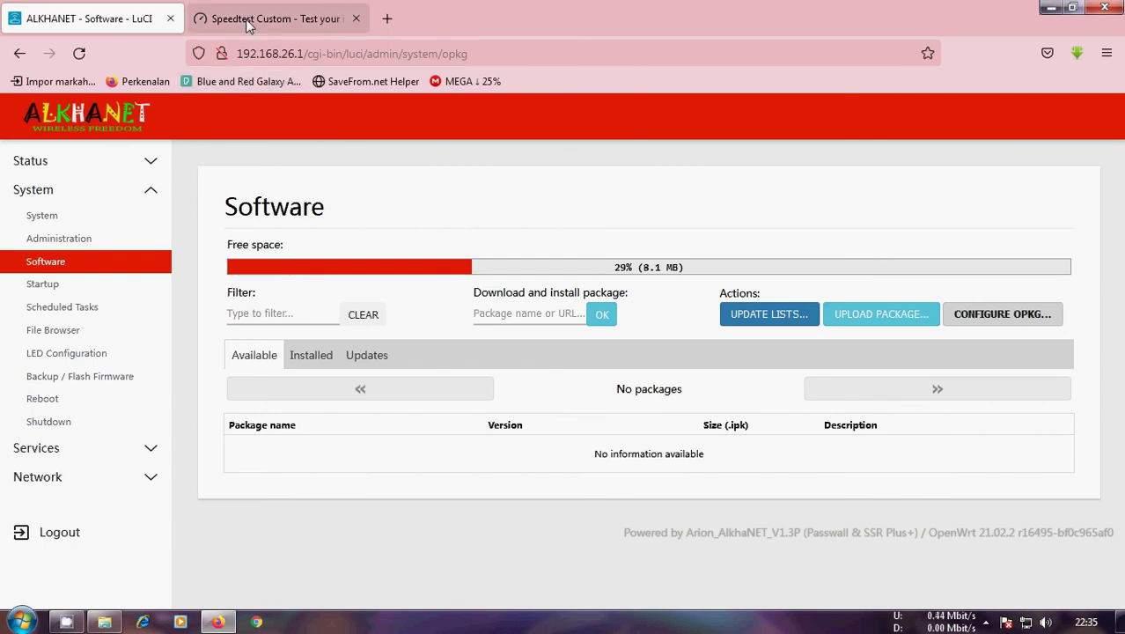
click(325, 28)
click(386, 19)
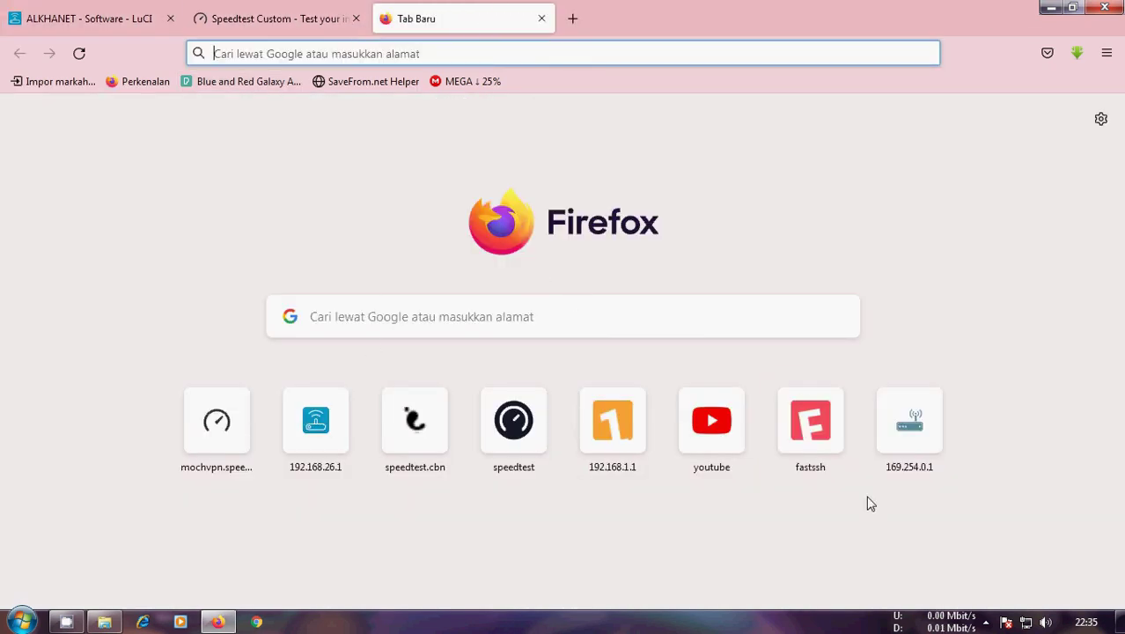
Load fastssh.com, glancing at the speed test and Software tabs while it loads
click(815, 427)
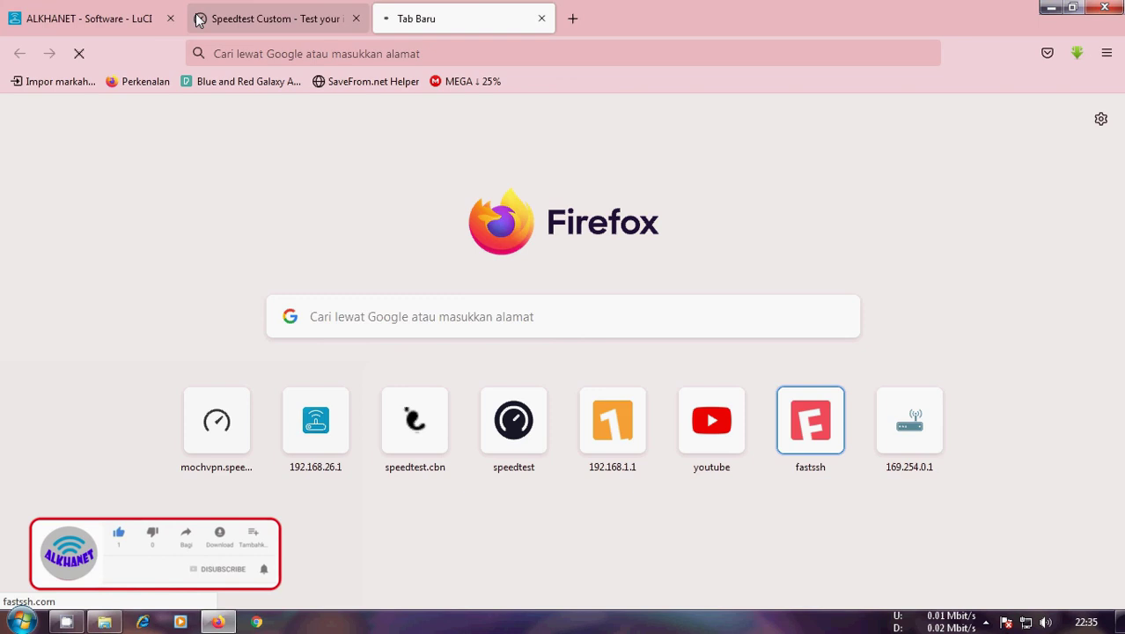
click(285, 25)
click(384, 17)
click(106, 21)
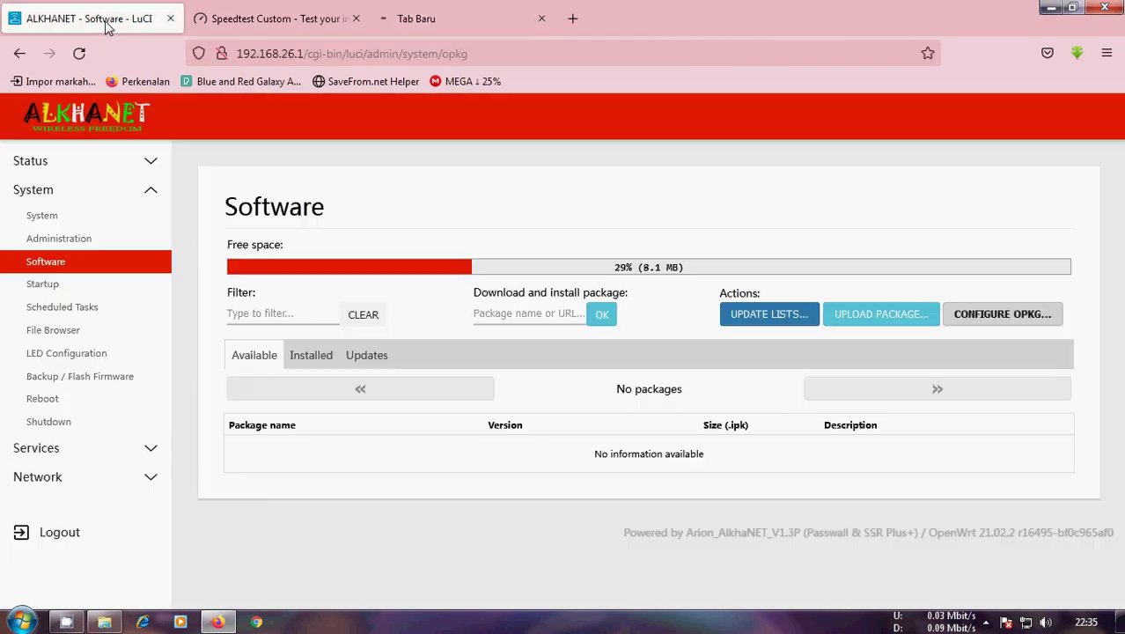
click(394, 33)
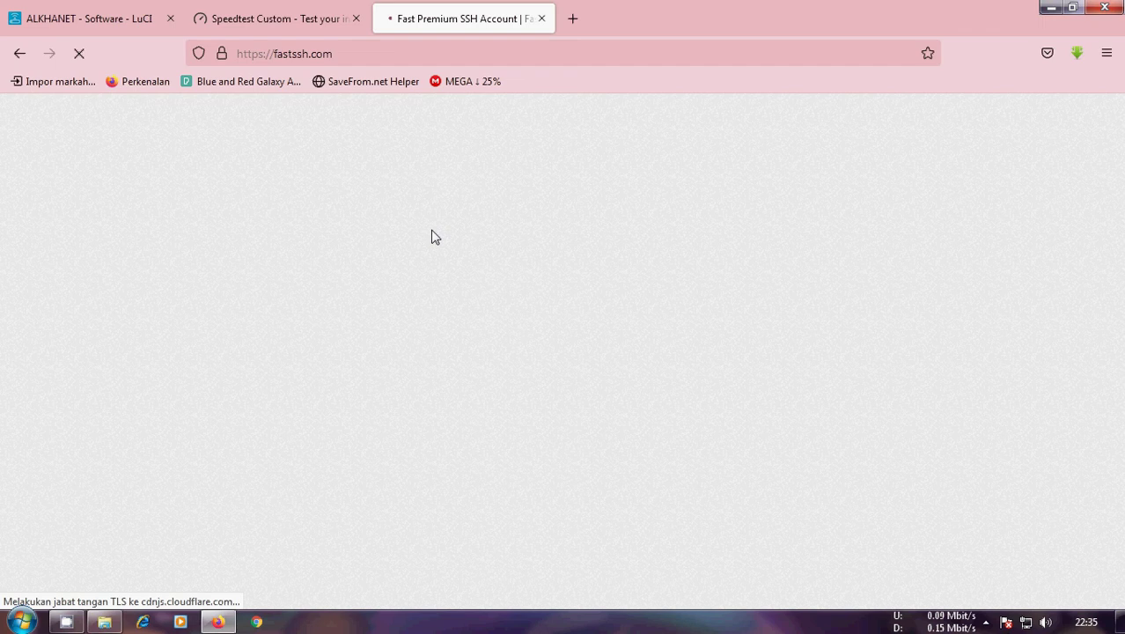
Scroll the FastSSH server list, then close its tab and return to LuCI's Software page
scroll(395, 216, down, 3)
scroll(554, 317, down, 8)
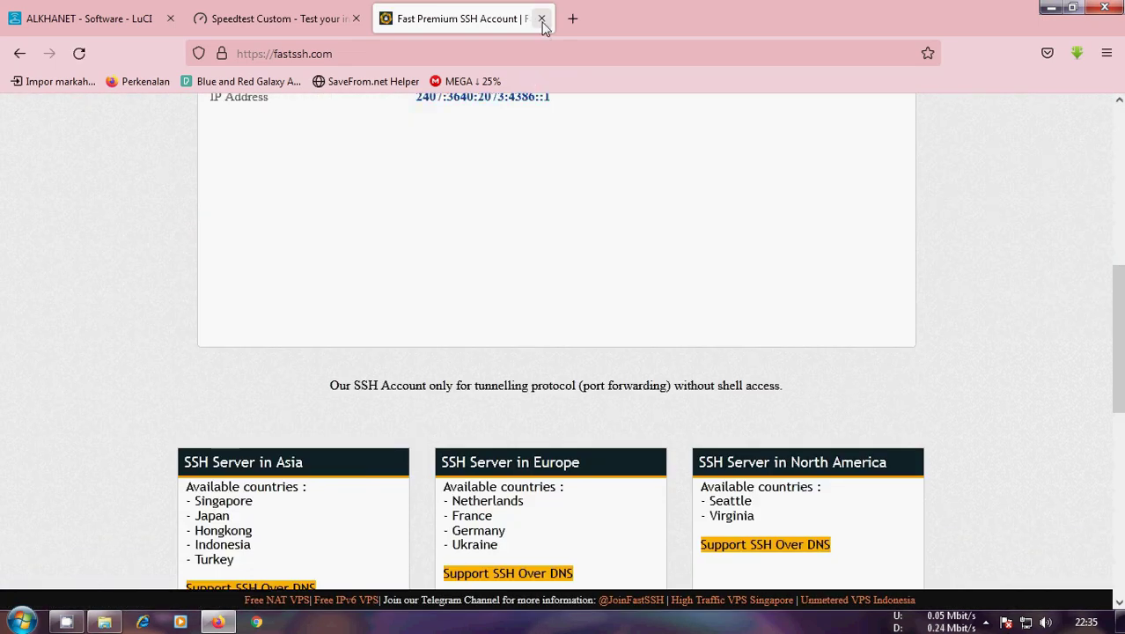
click(542, 18)
click(88, 18)
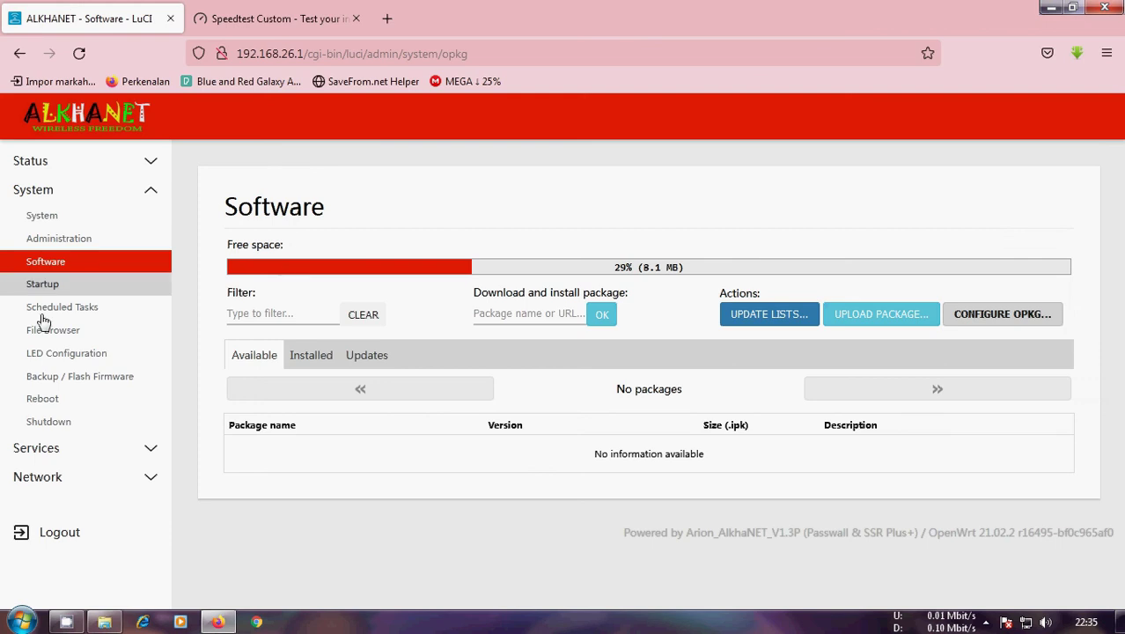
Open Status > Overview and review system details, 5% CPU load and 46% memory used
click(35, 160)
click(82, 368)
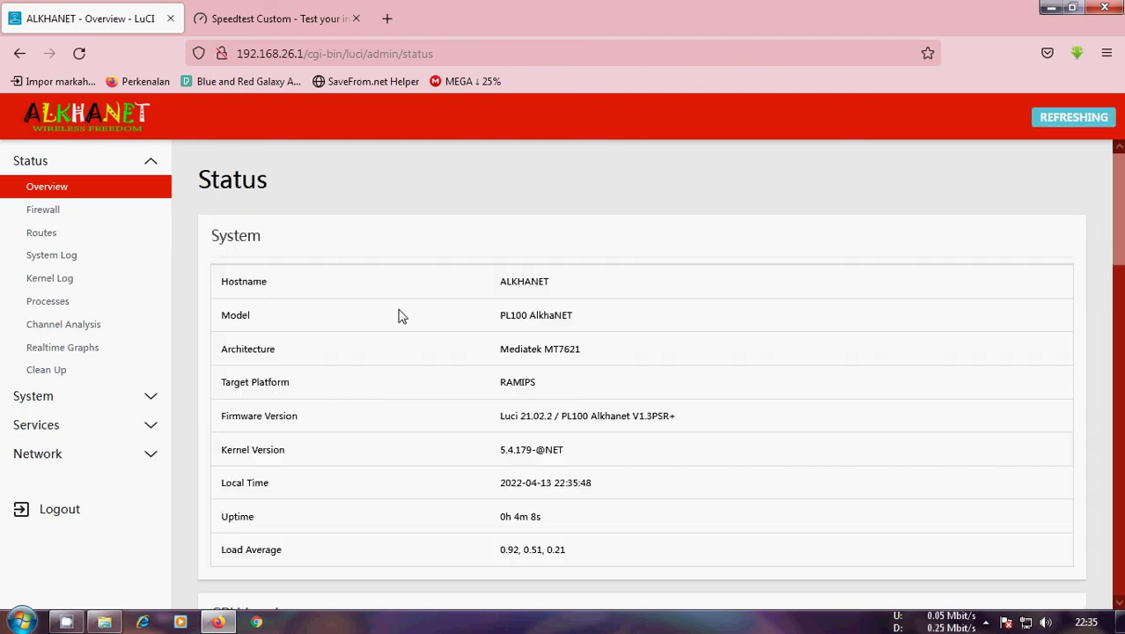
scroll(410, 311, down, 5)
scroll(377, 309, up, 5)
scroll(469, 367, down, 20)
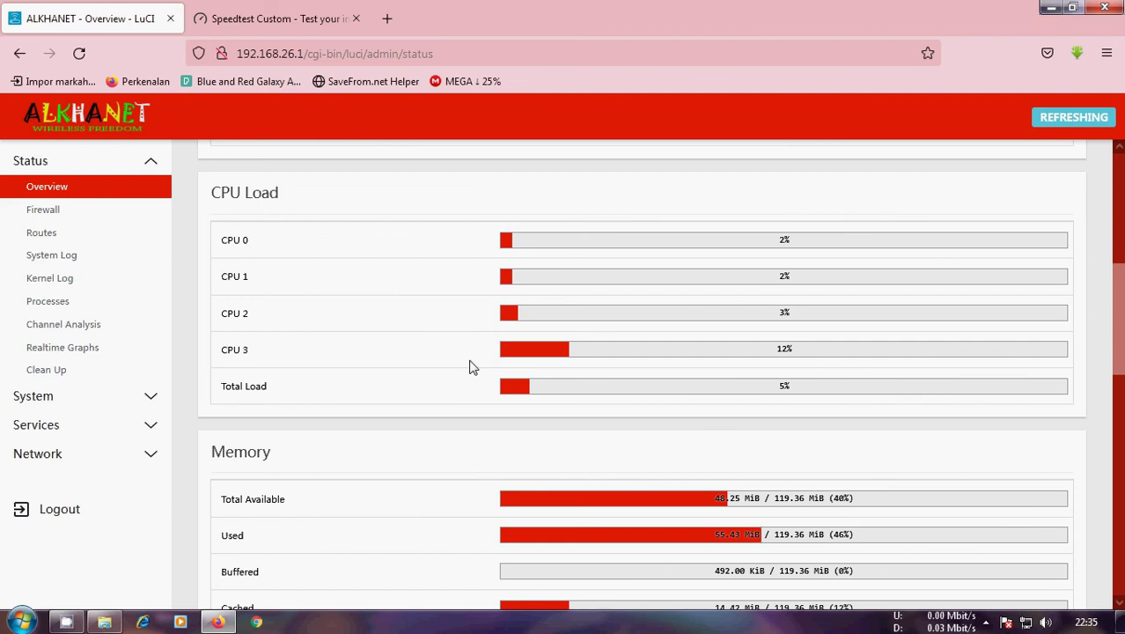
scroll(472, 370, up, 8)
scroll(472, 370, up, 10)
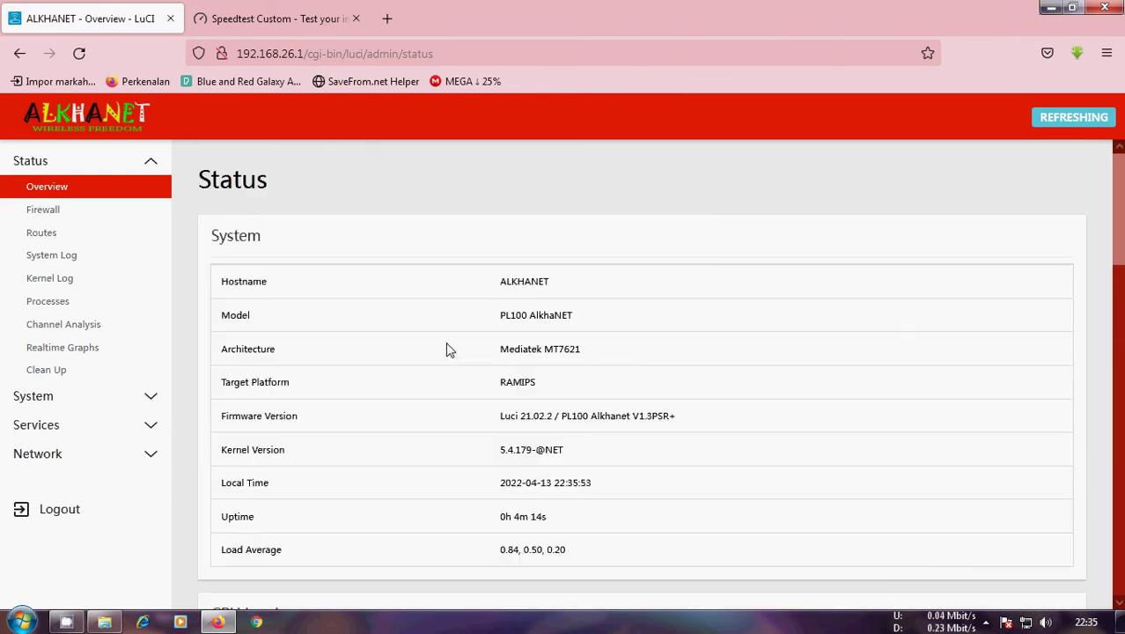
click(986, 622)
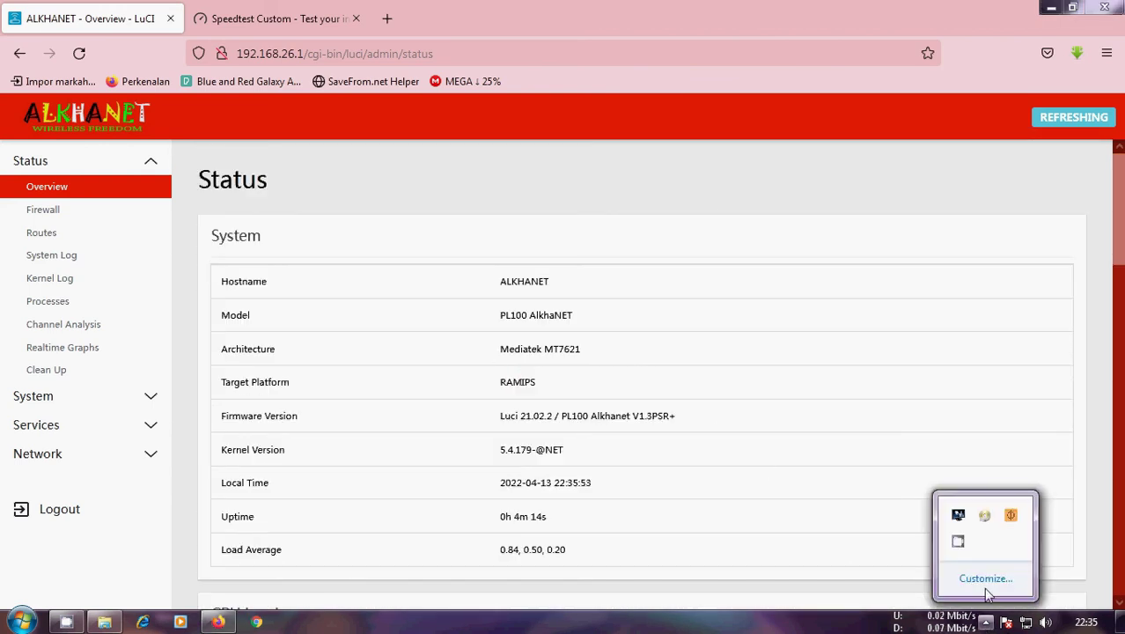
click(573, 489)
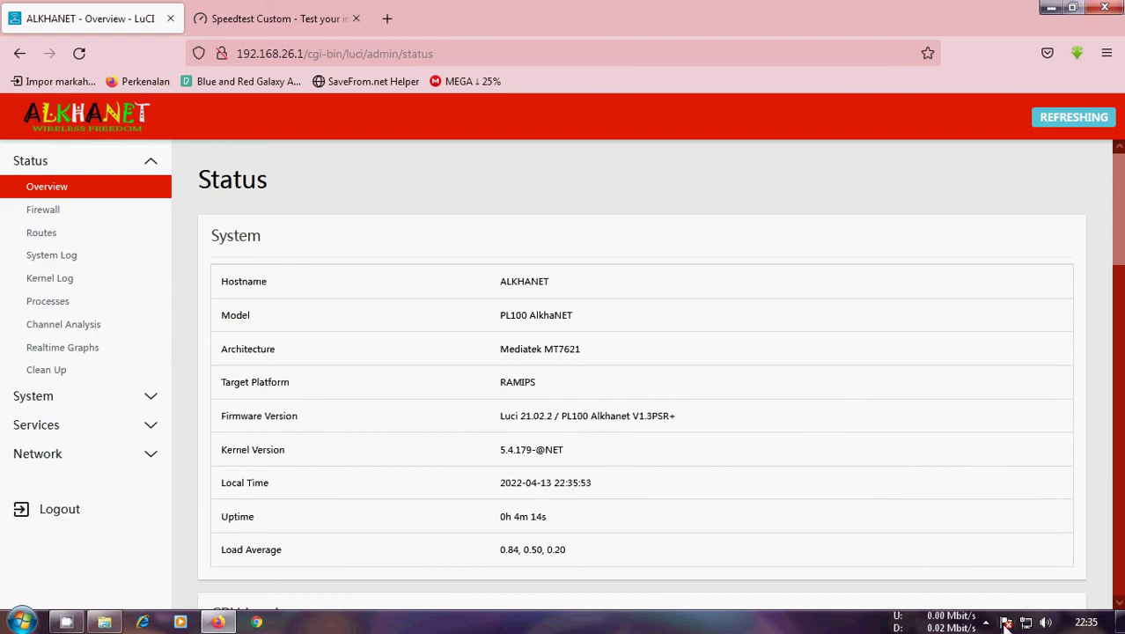